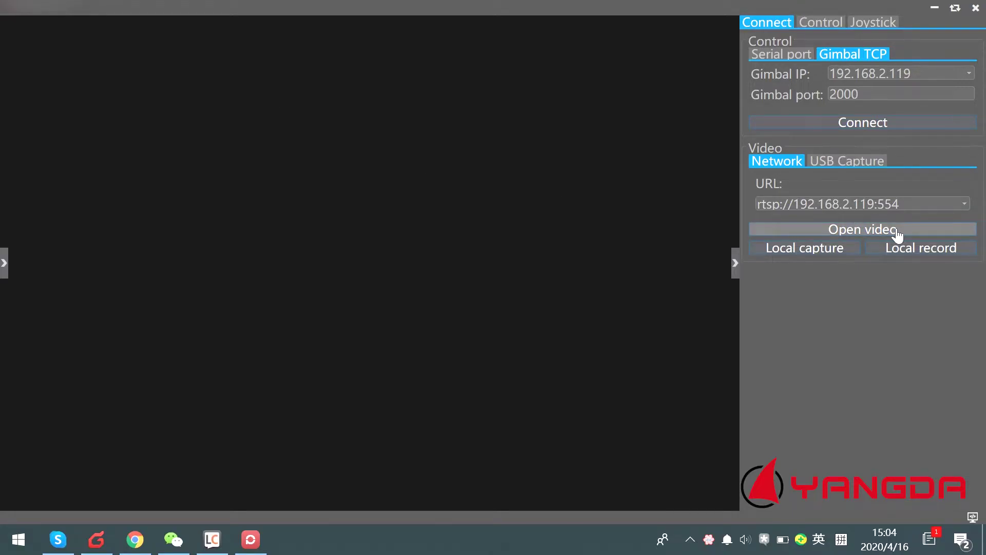
- Start the RTSP live video and connect to the gimbal at 192.168.2.119, port 2000, over TCP
left_click(865, 235)
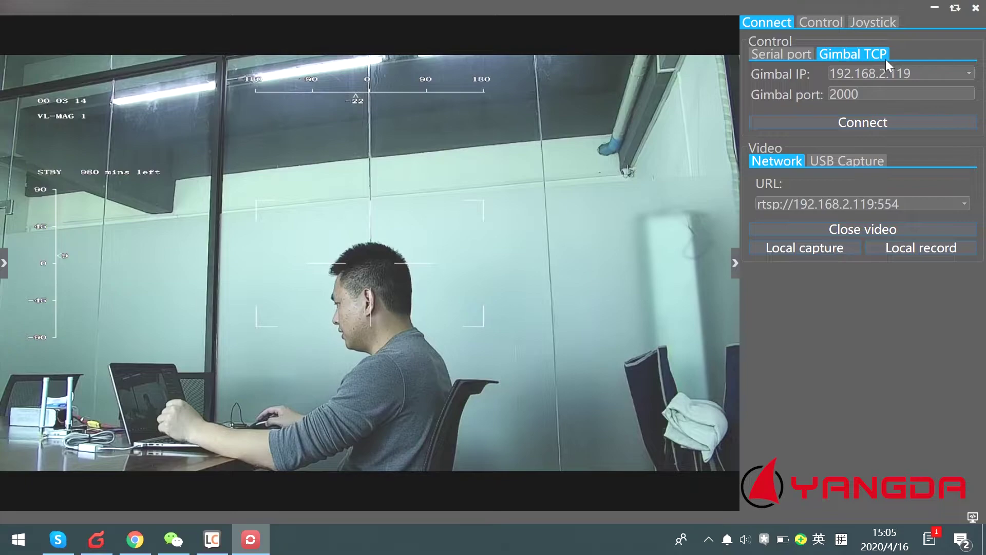
left_click(883, 115)
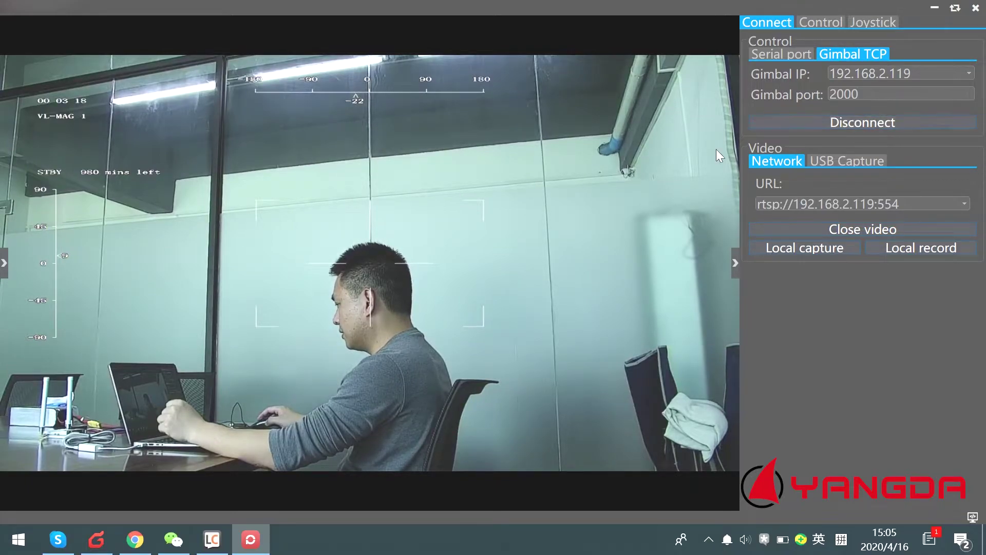
- Pan and tilt the gimbal around the office until the potted plant and meeting table are framed
left_click_drag(607, 231, 151, 247)
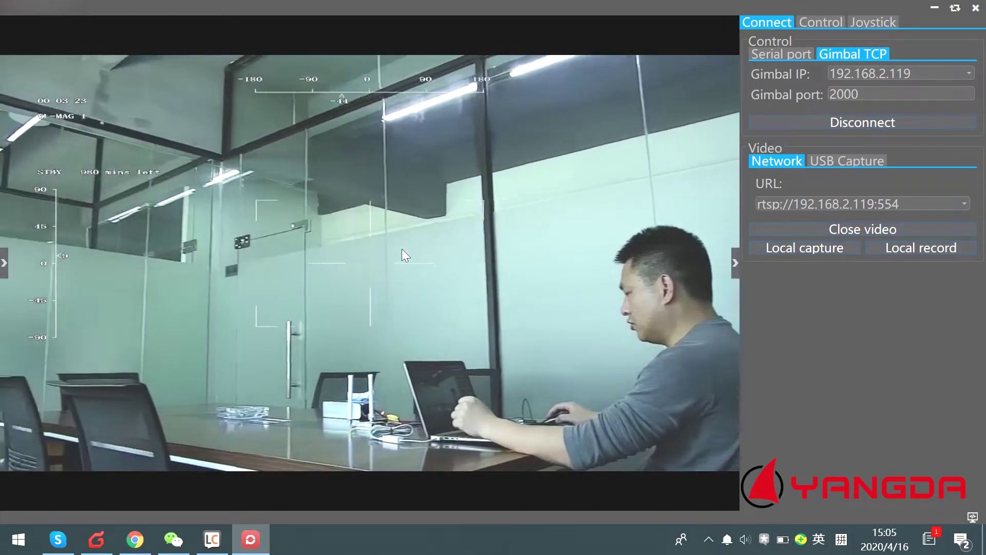
mouse_move(468, 233)
left_mouse_down()
mouse_move(180, 268)
mouse_move(103, 250)
left_mouse_up()
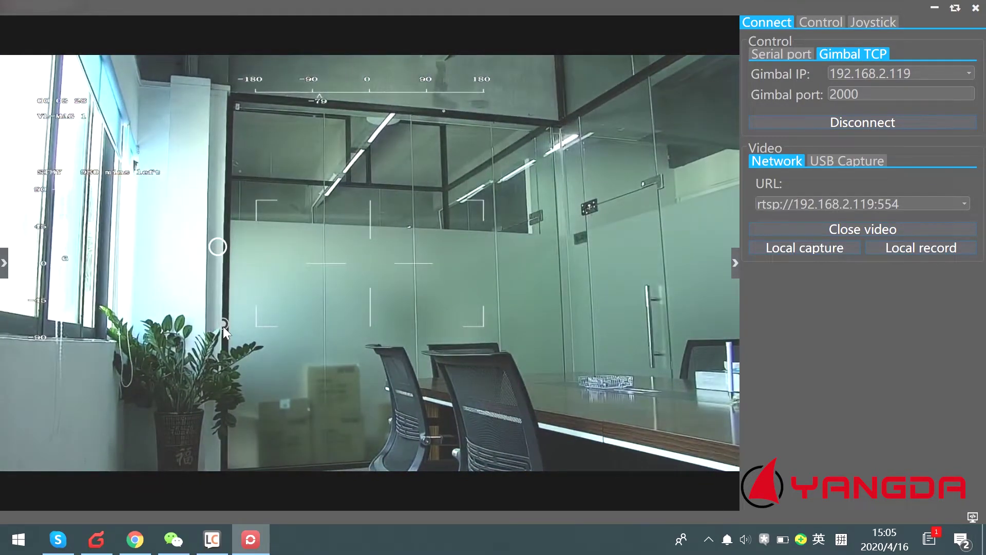
left_click_drag(422, 260, 272, 260)
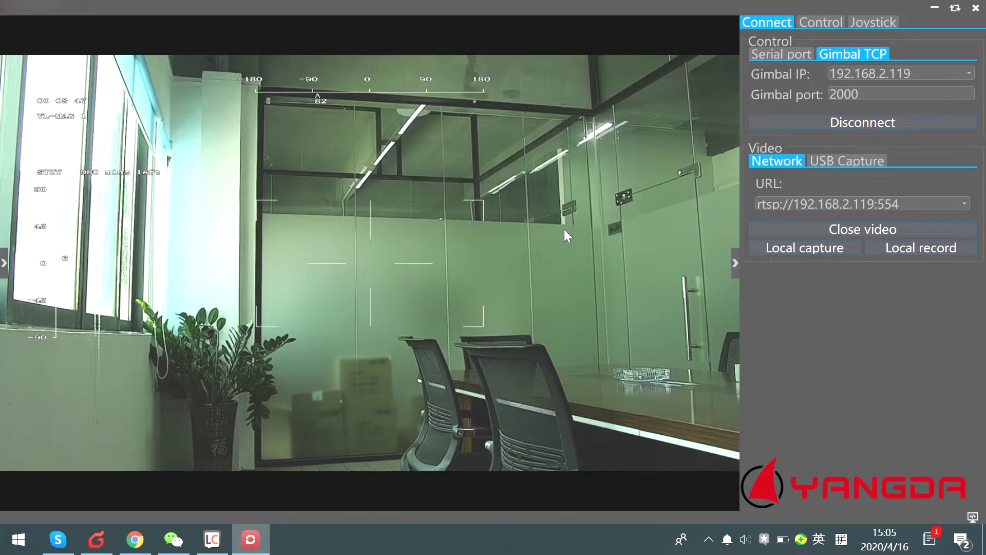
left_click_drag(604, 232, 109, 239)
mouse_move(461, 278)
left_mouse_down()
mouse_move(631, 281)
mouse_move(678, 273)
mouse_move(700, 244)
left_mouse_up()
mouse_move(303, 267)
left_mouse_down()
mouse_move(311, 121)
mouse_move(322, 141)
mouse_move(293, 387)
left_mouse_up()
mouse_move(414, 216)
left_mouse_down()
mouse_move(192, 204)
mouse_move(257, 205)
left_mouse_up()
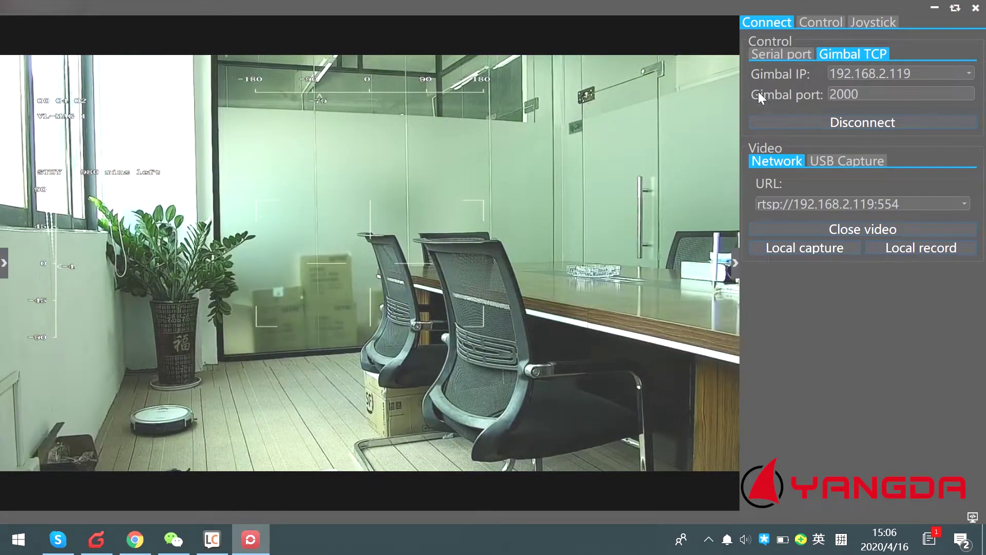
- Nudge the camera left, right, up and down with the Control arrows, then show the Joystick settings
left_click(821, 23)
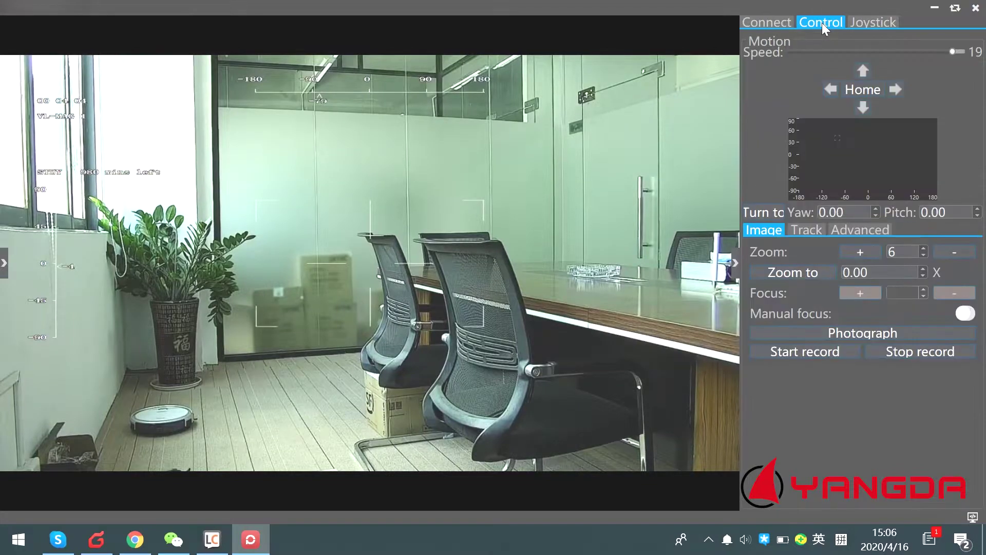
left_click(830, 92)
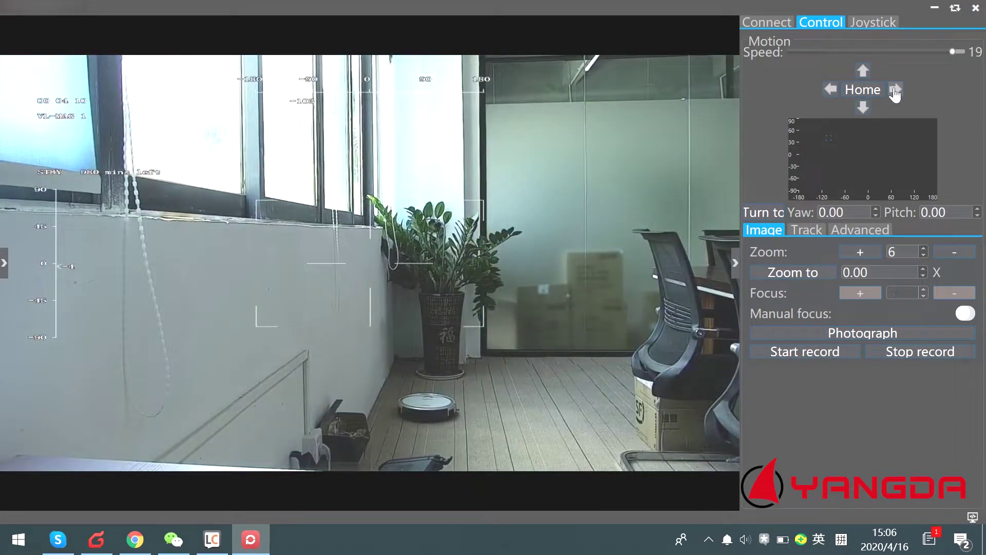
left_click(895, 90)
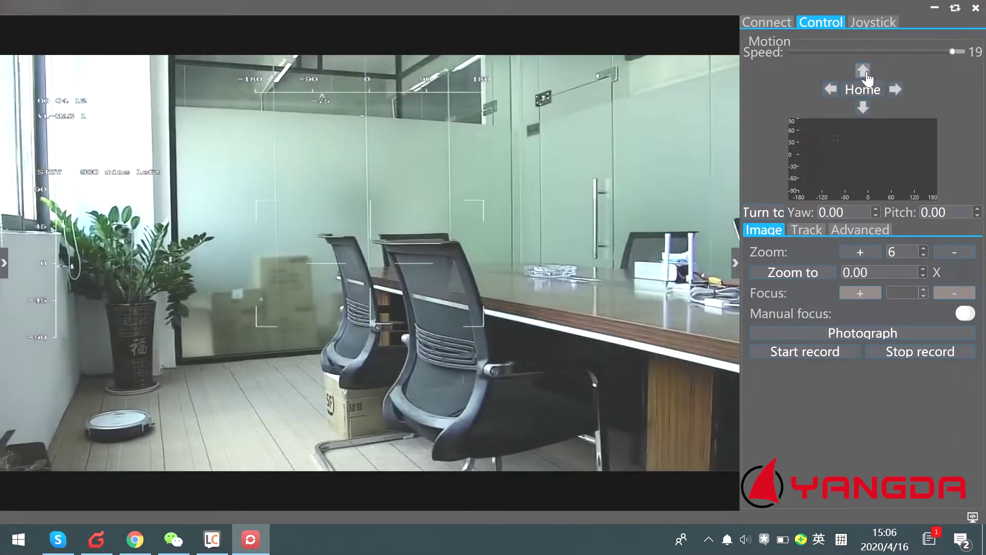
left_click(863, 70)
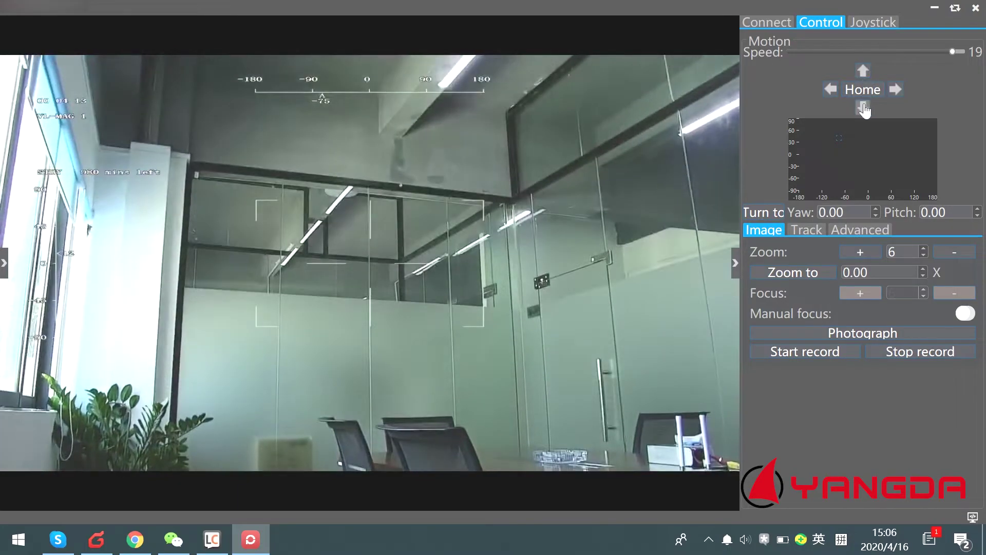
left_click(864, 107)
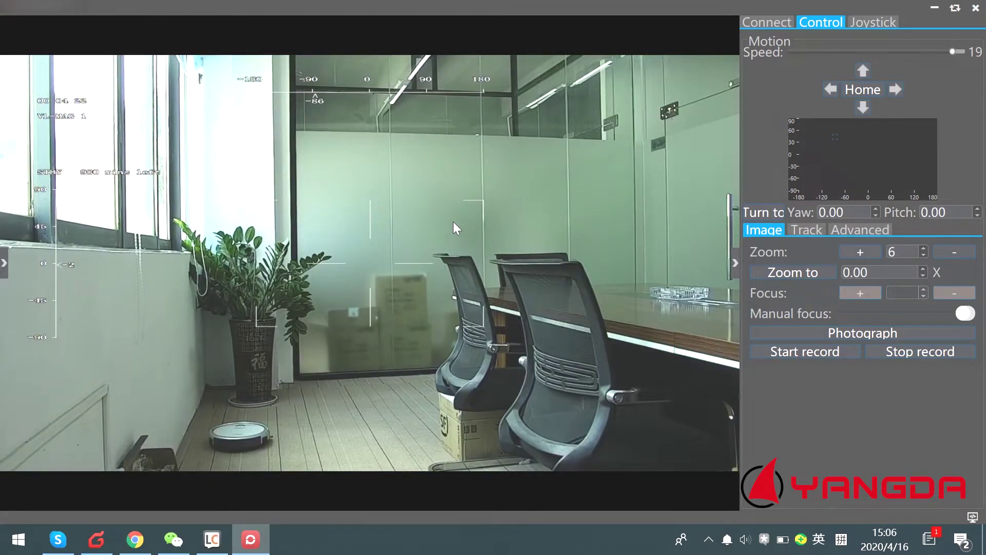
left_click(878, 25)
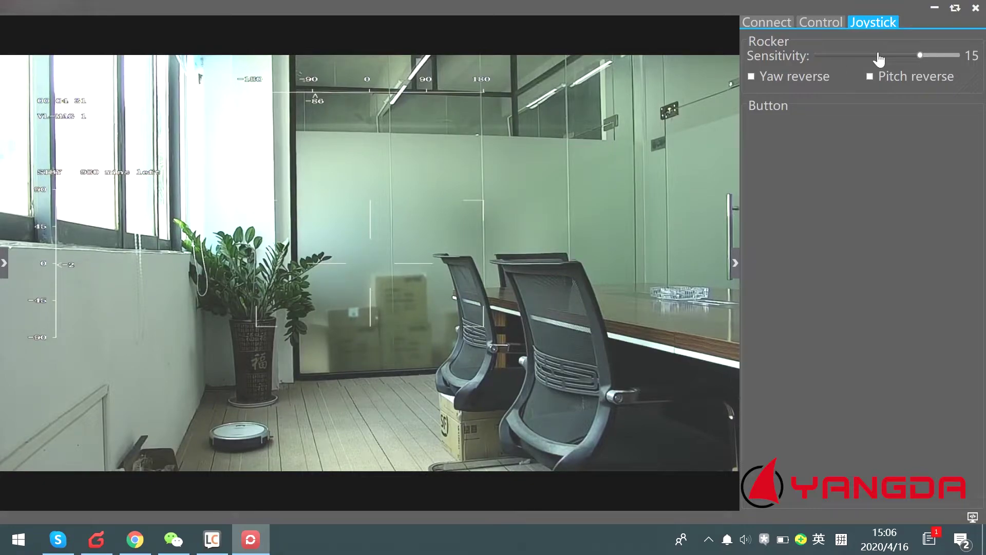
- Lower the rocker sensitivity to about 3 and test it by panning left and right
left_click(837, 59)
left_click_drag(914, 60, 845, 59)
left_click(821, 24)
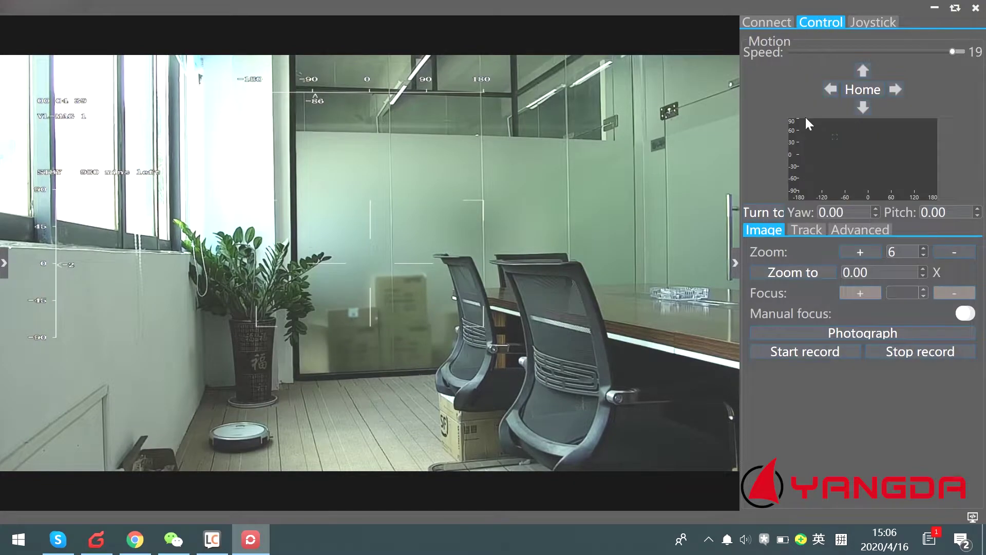
left_click(831, 98)
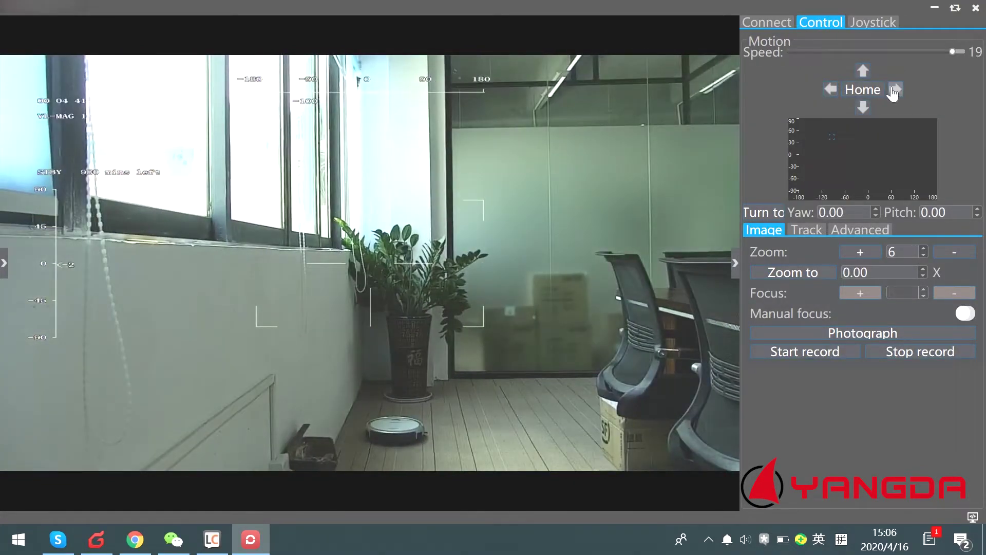
left_click(894, 92)
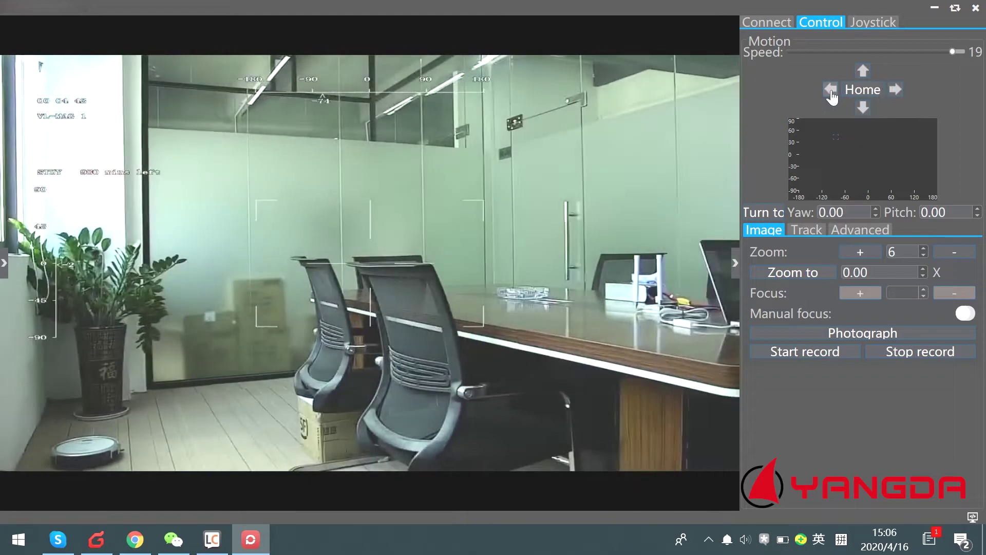
left_click(832, 90)
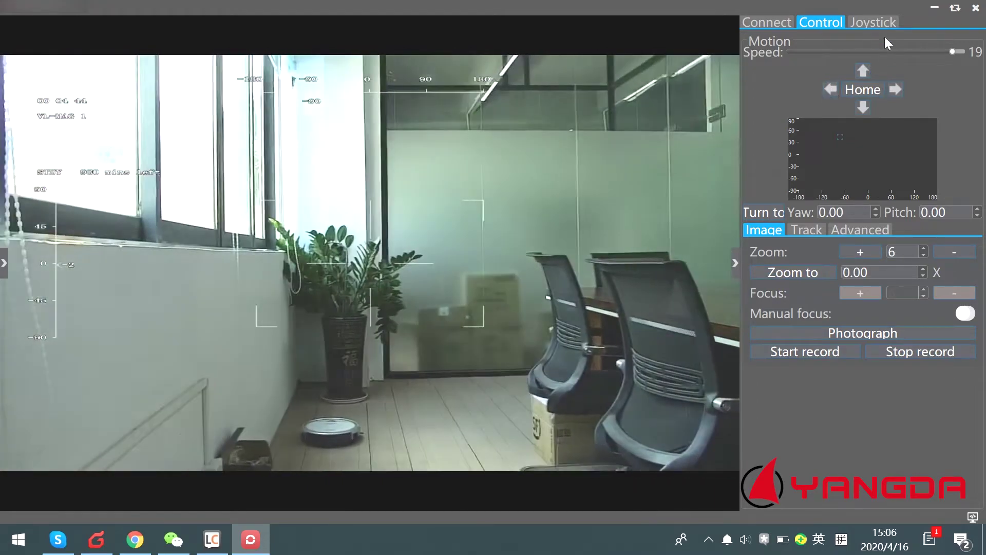
- Raise the rocker sensitivity and test it by panning left, right and tilting up and down
left_click(874, 23)
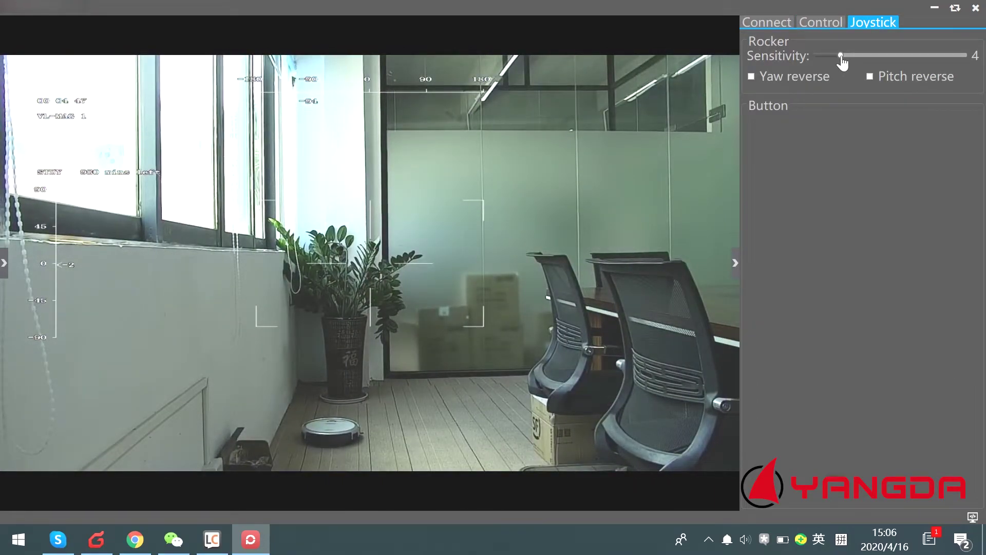
left_click_drag(841, 57, 890, 65)
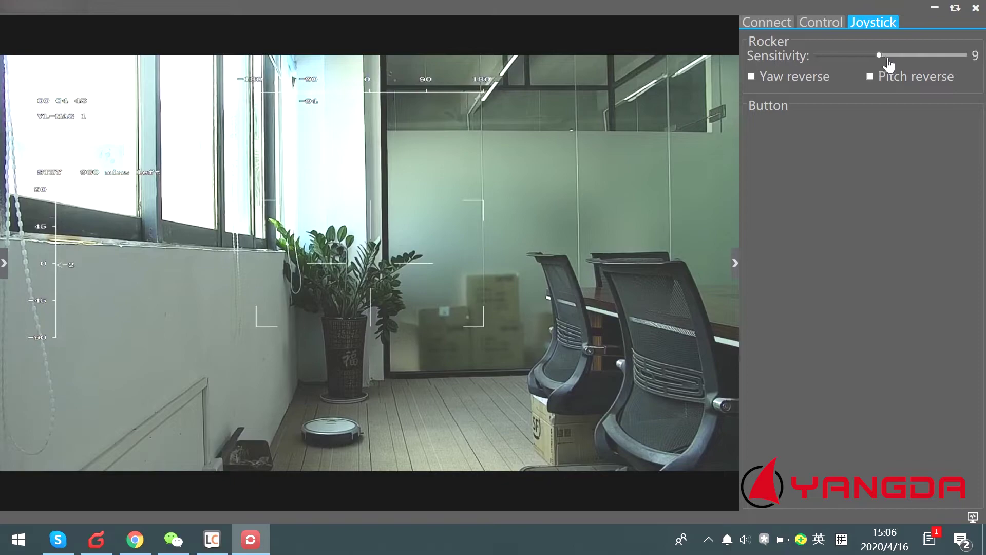
left_click(836, 26)
left_click(827, 93)
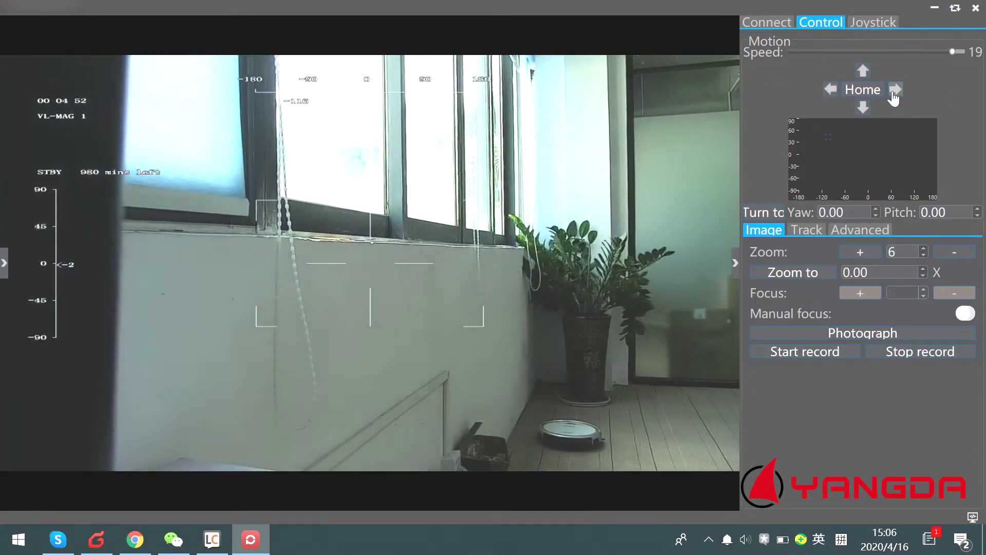
left_click(894, 92)
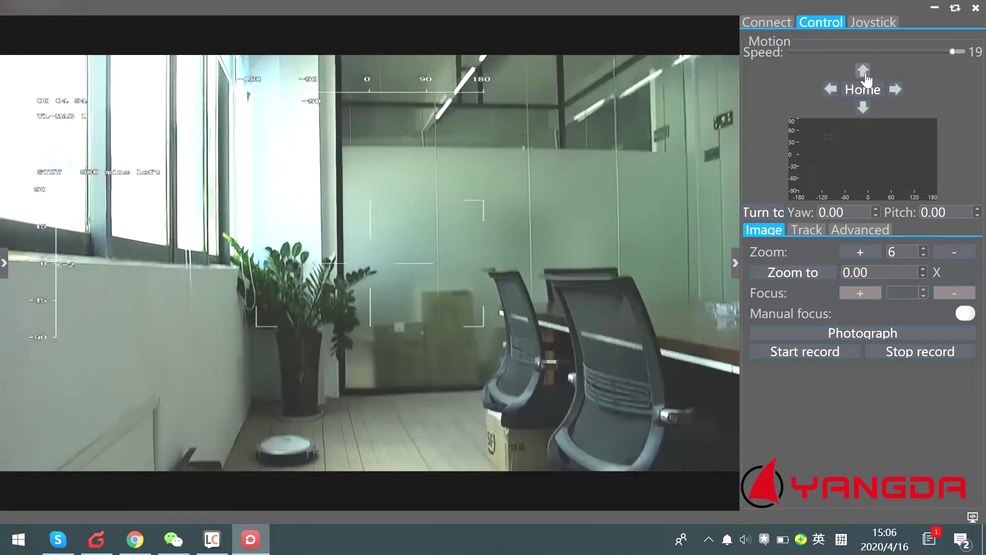
left_click(864, 72)
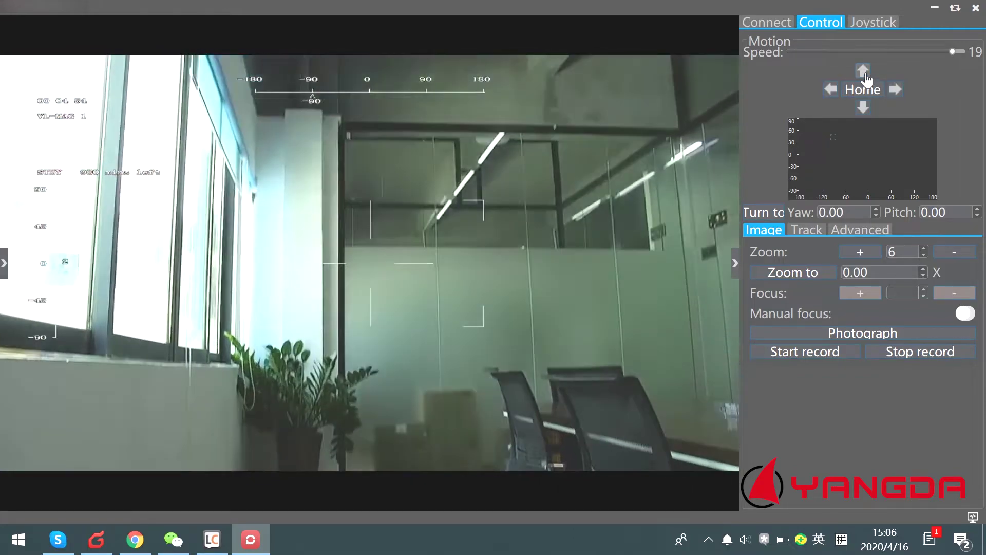
left_click(863, 108)
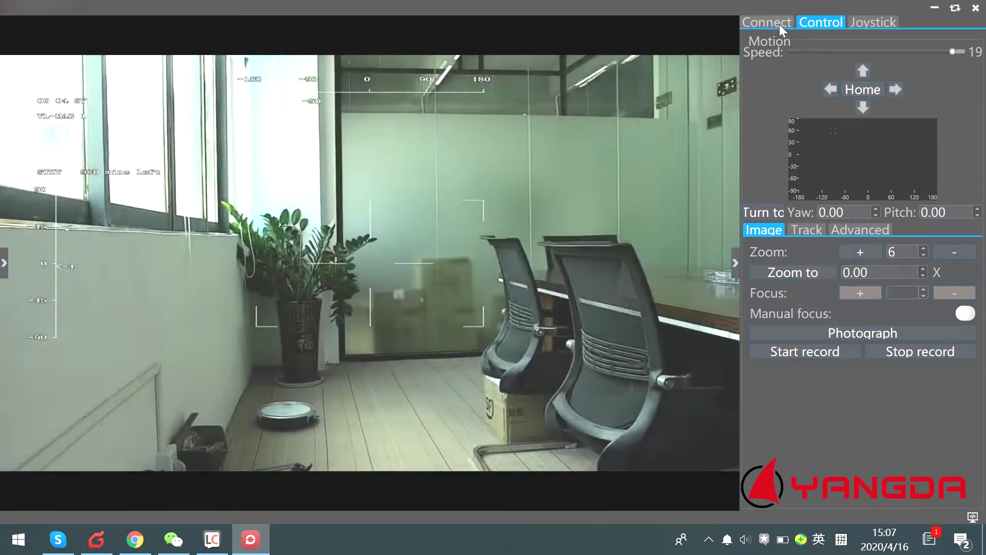
left_click(778, 23)
left_click(824, 22)
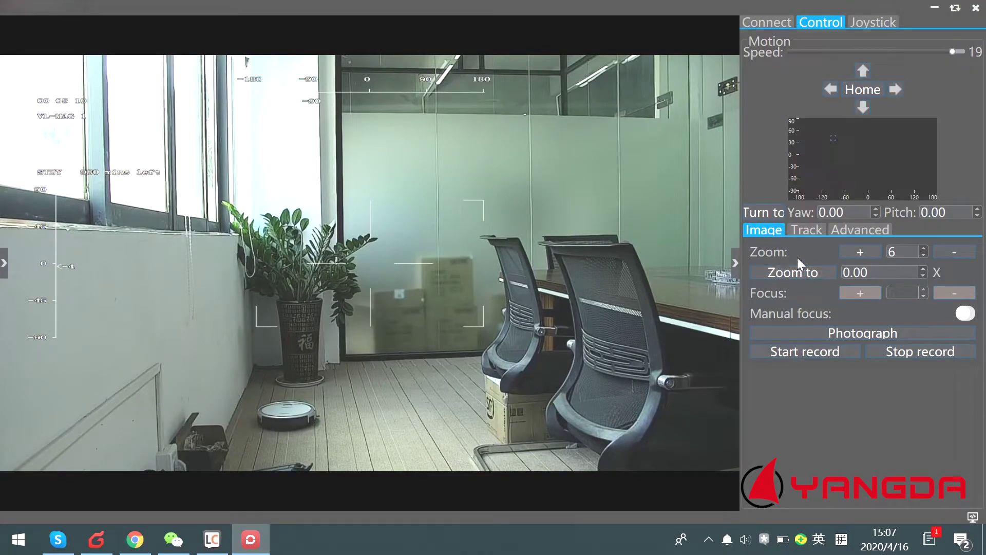
- Zoom in and out on the plant, then lower the zoom step and zoom again
left_click(861, 253)
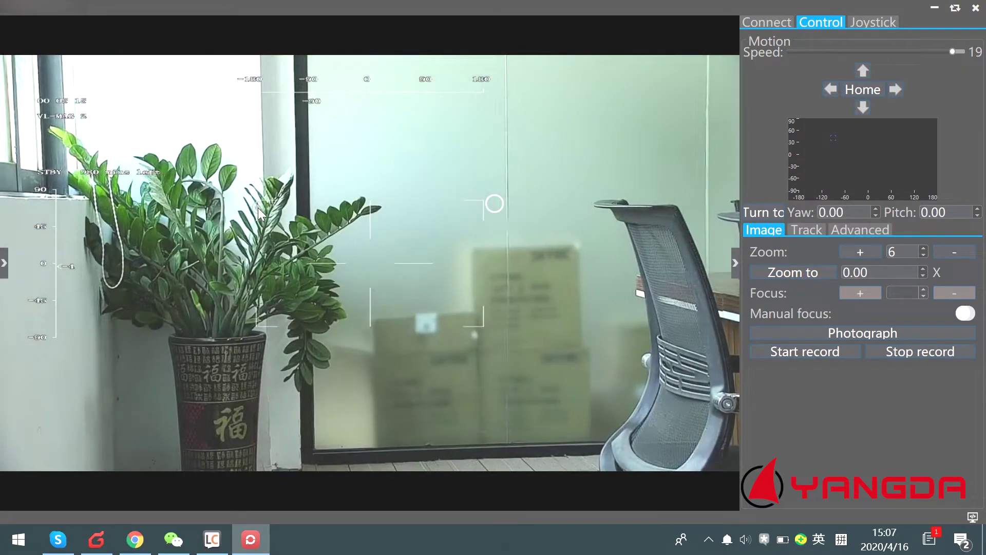
left_click(956, 253)
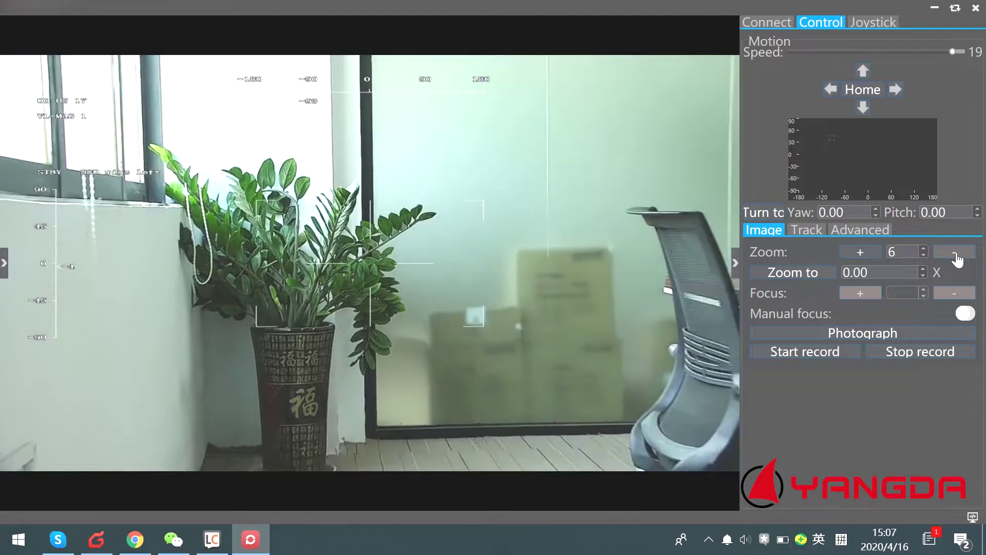
mouse_move(536, 218)
left_mouse_down()
mouse_move(387, 220)
mouse_move(456, 261)
left_mouse_up()
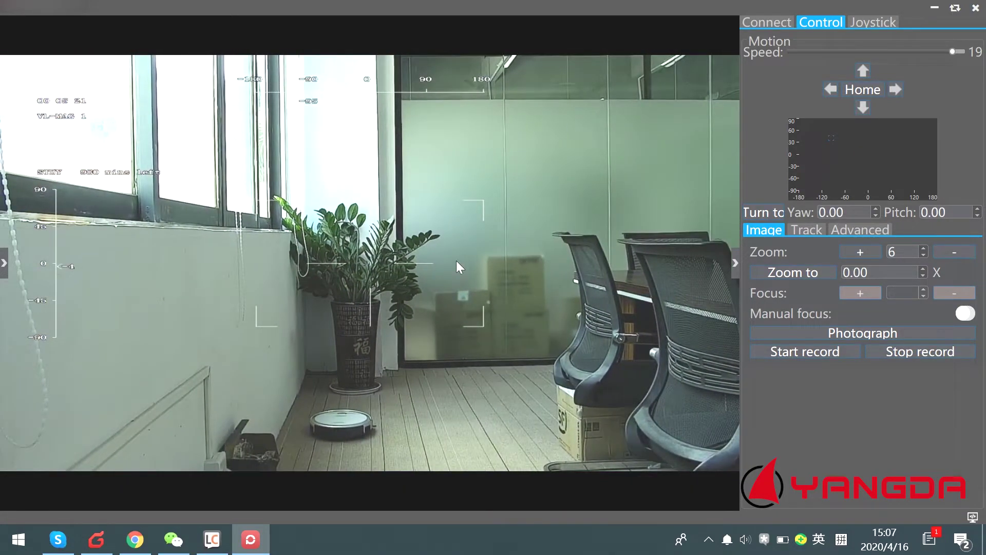
left_click(924, 253)
left_click(924, 254)
left_click(924, 254)
left_click(857, 254)
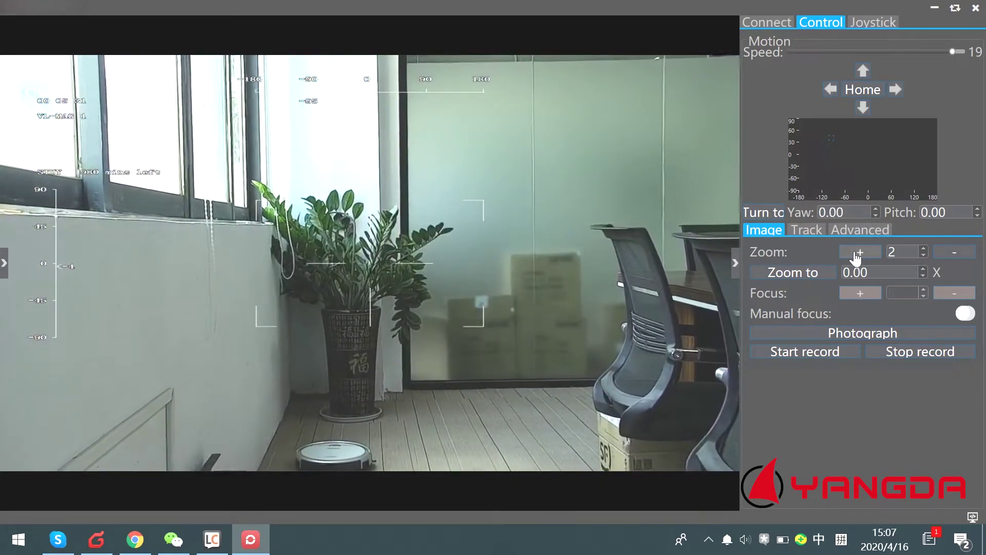
left_click(954, 255)
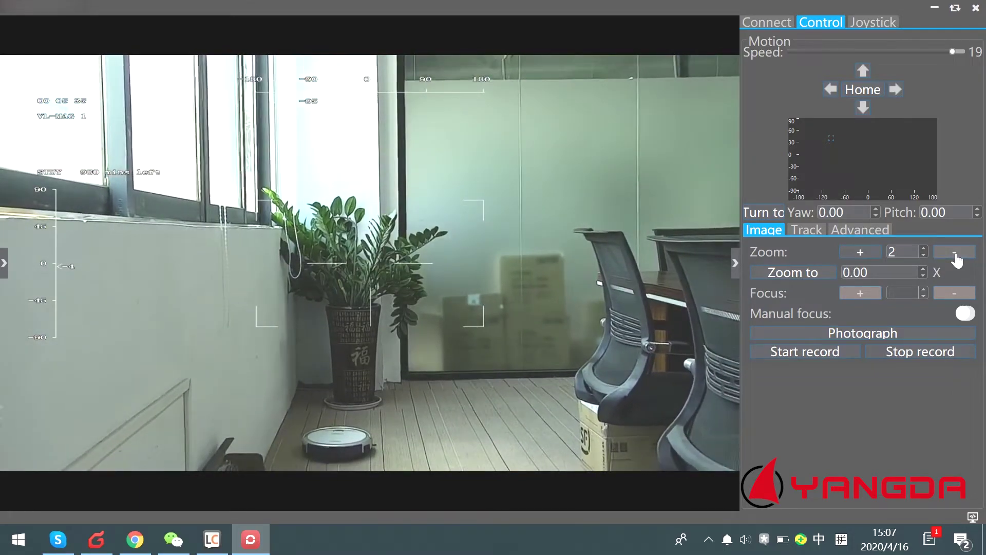
- Raise the zoom step to 6, zoom in and out twice, and show the Track controls
left_click(925, 249)
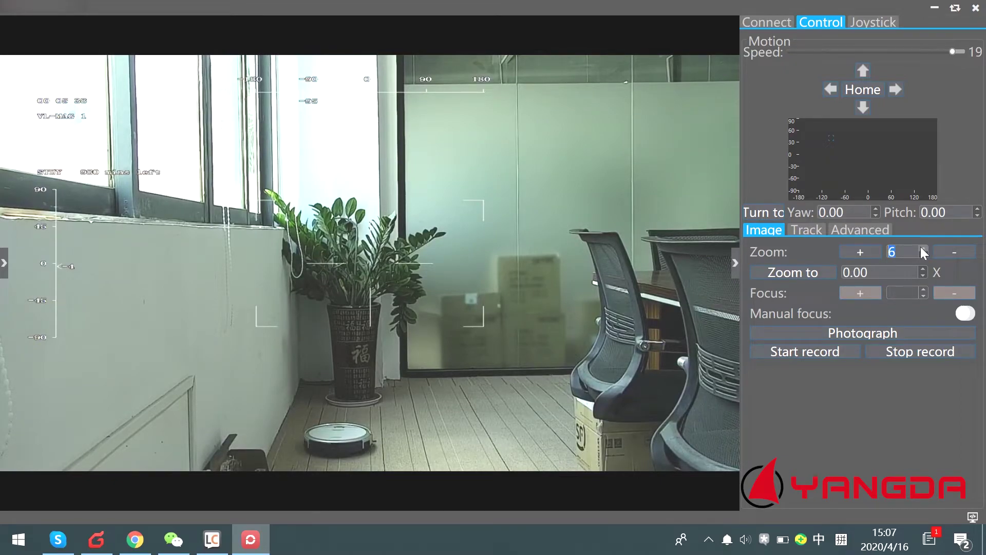
left_click(923, 248)
left_click(854, 254)
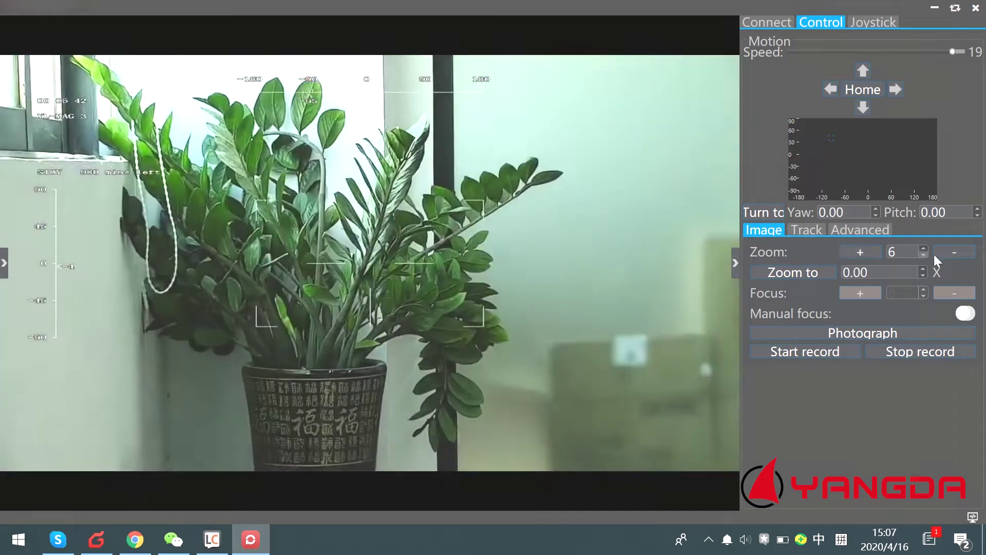
left_click(936, 254)
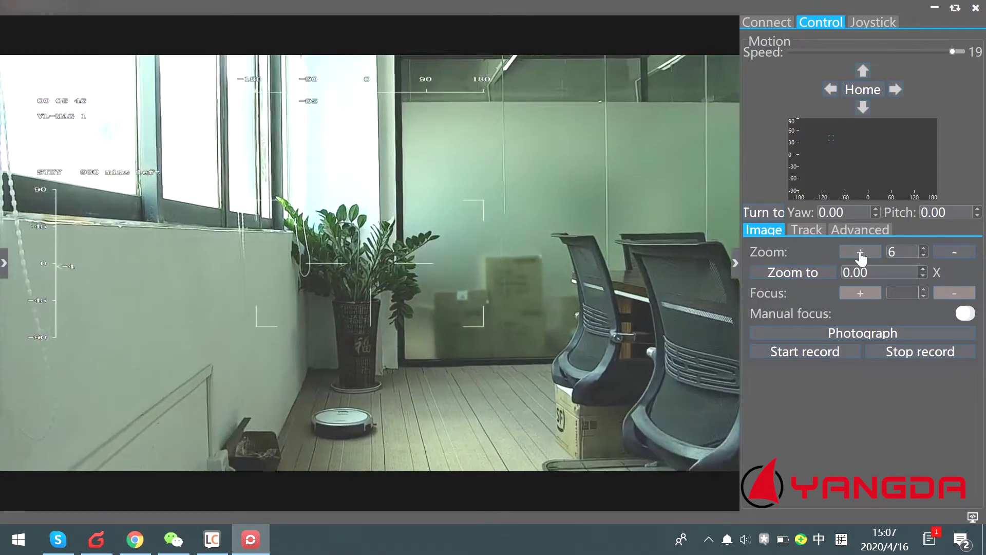
left_click(860, 253)
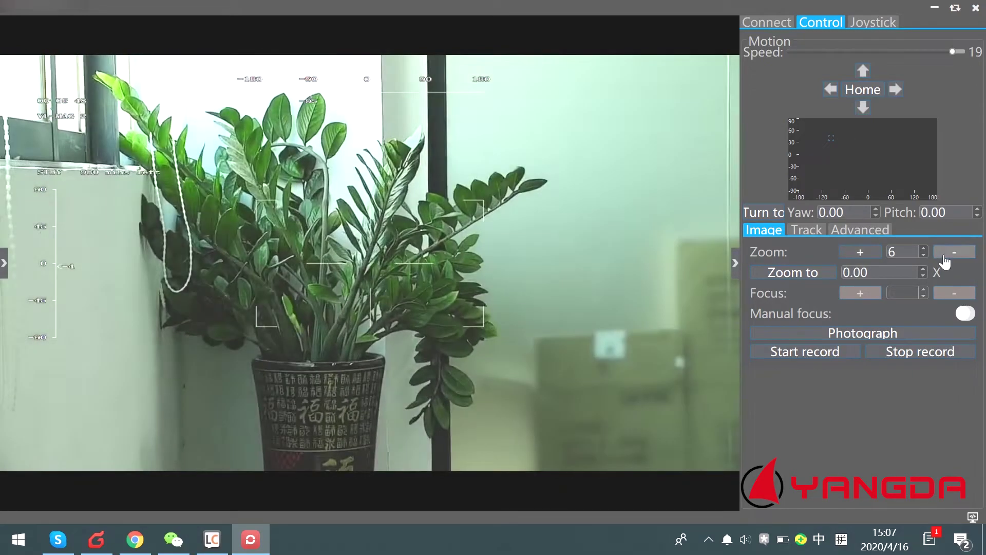
left_click(938, 257)
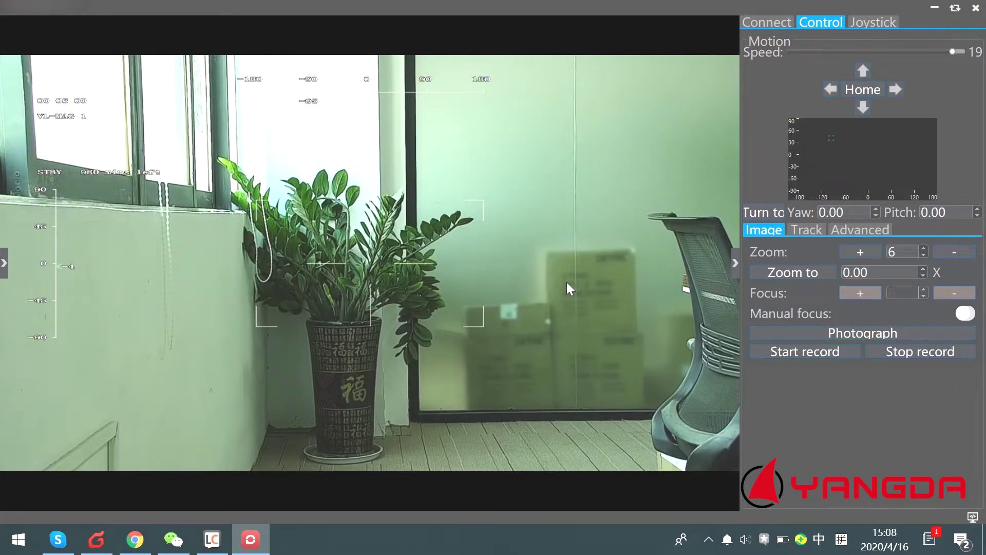
left_click(804, 233)
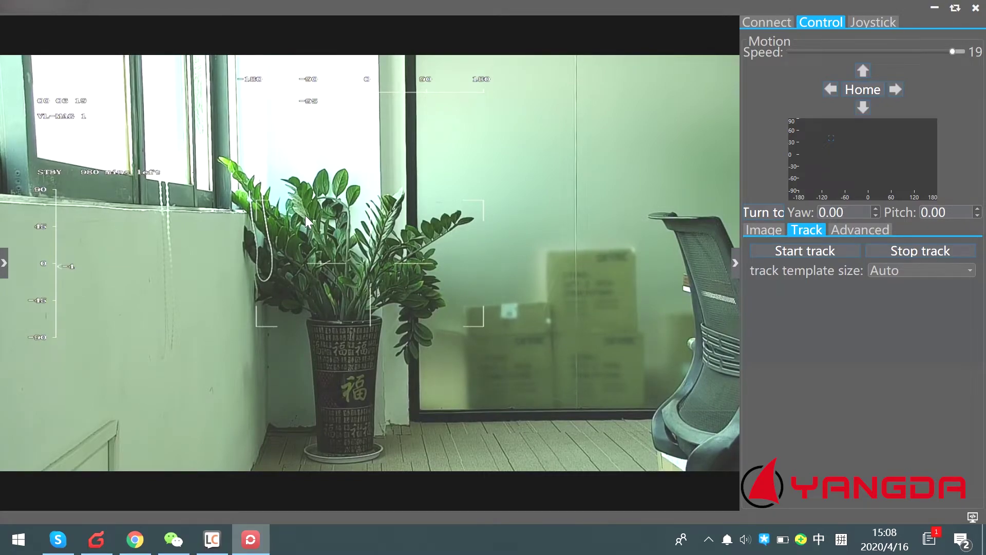
- Start tracking the potted plant and retarget it across several spots on its leaves
left_click(331, 245)
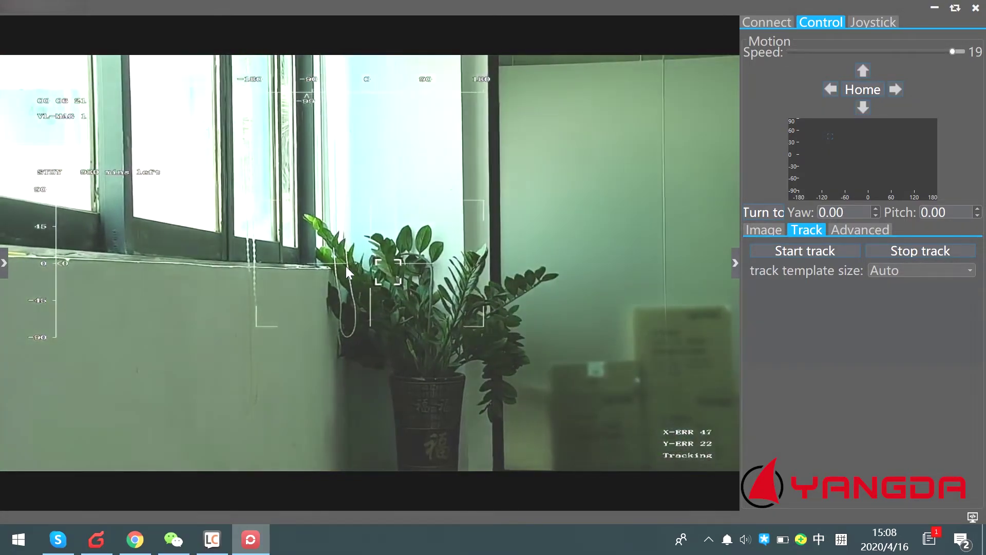
left_click(426, 272)
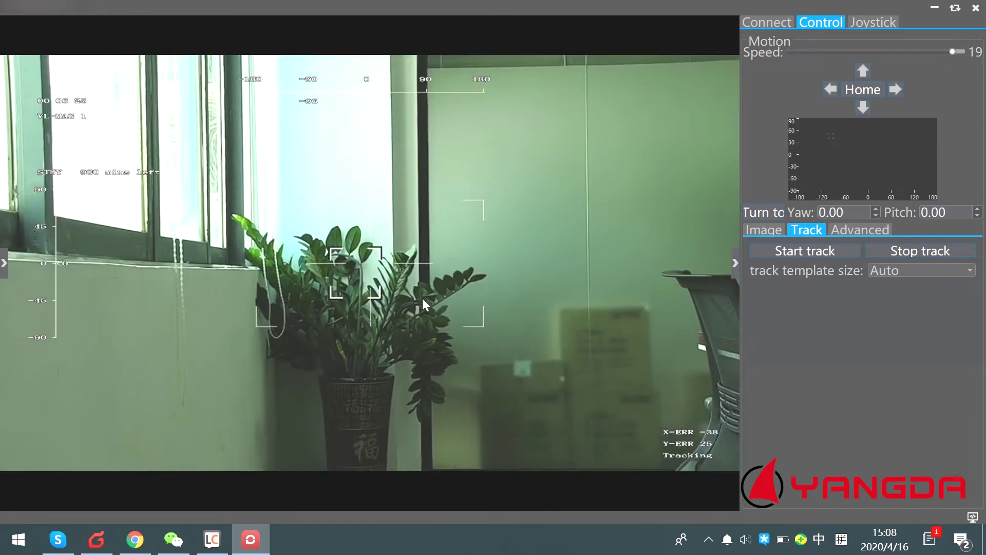
left_click(409, 284)
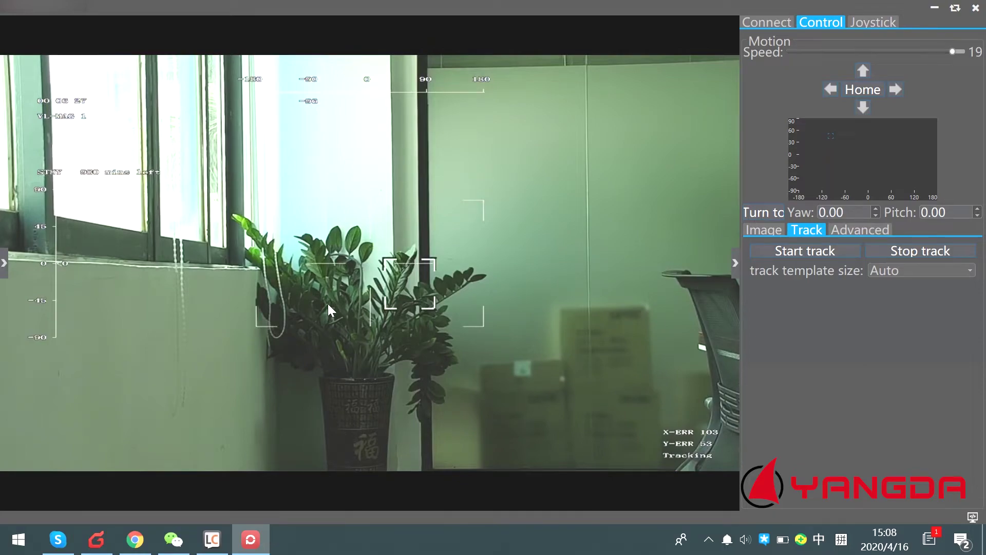
left_click(320, 284)
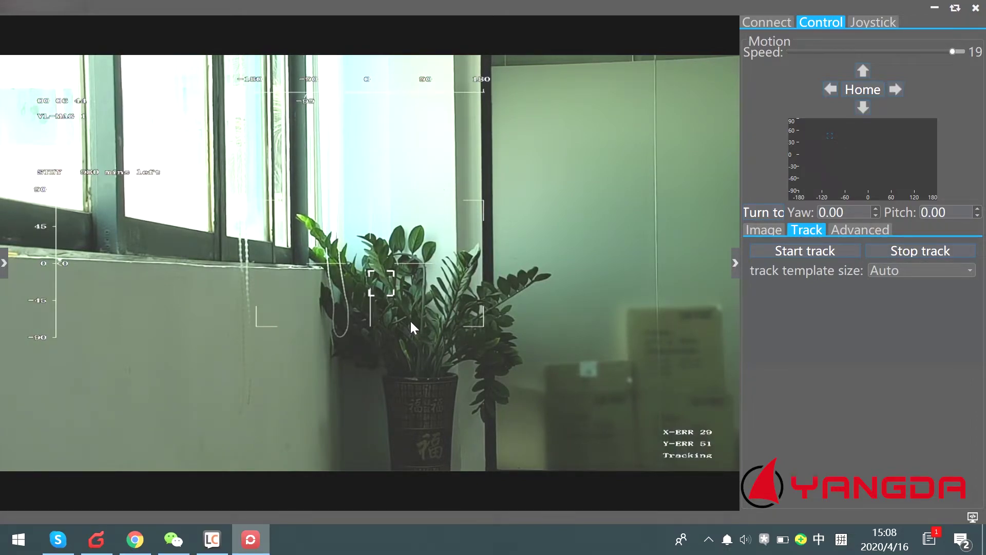
left_click(409, 282)
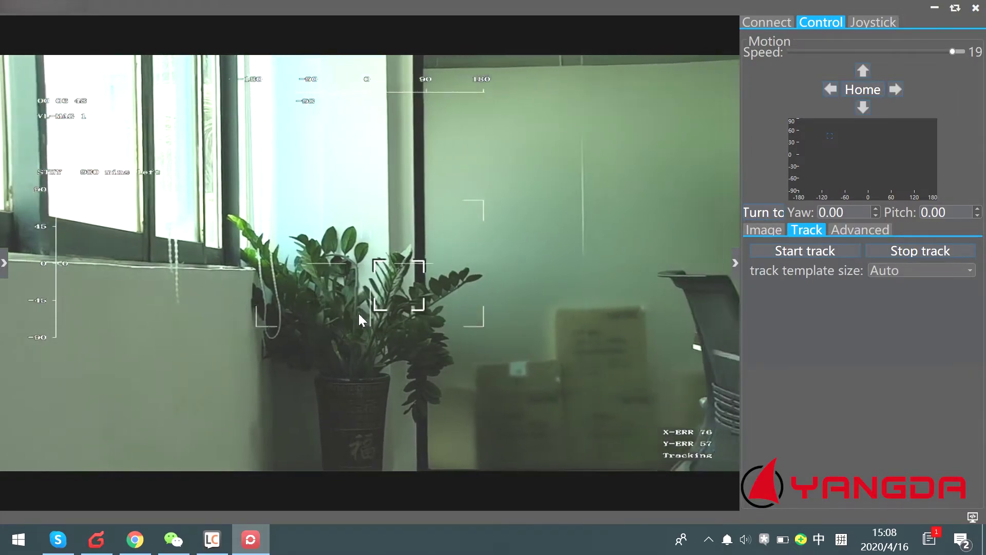
left_click(291, 289)
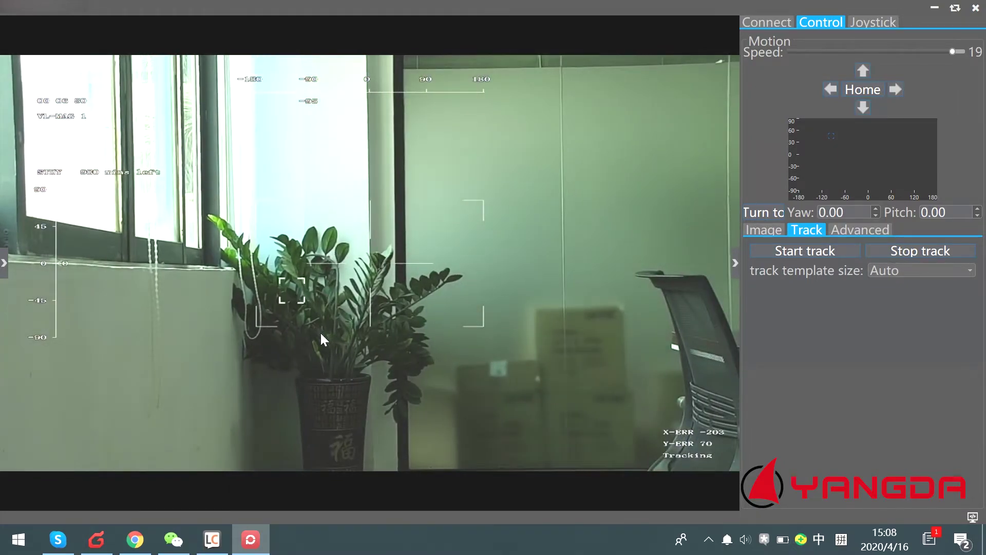
- Retarget tracking onto the chair top, back onto the plant, then stop tracking
left_click(479, 261)
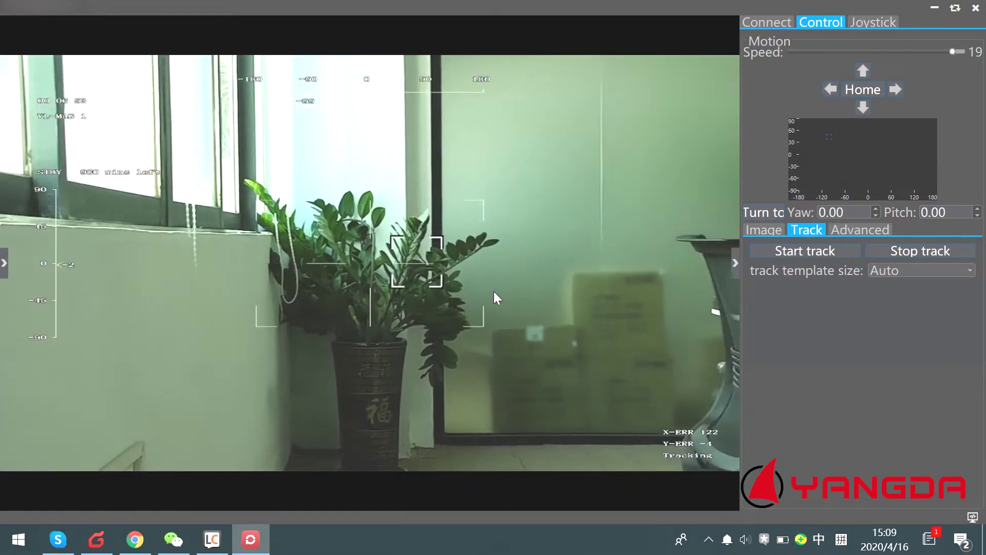
left_click(643, 268)
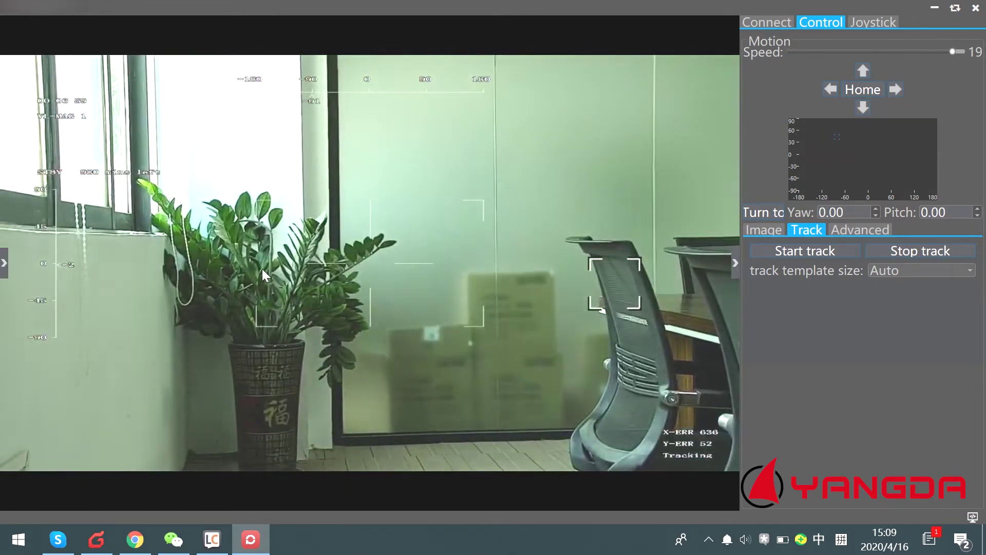
left_click(263, 269)
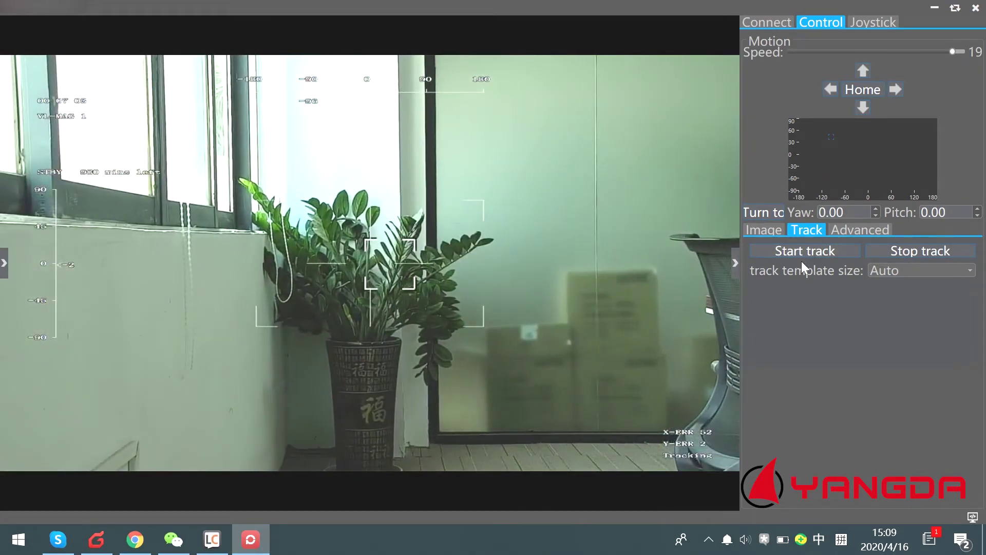
left_click(928, 260)
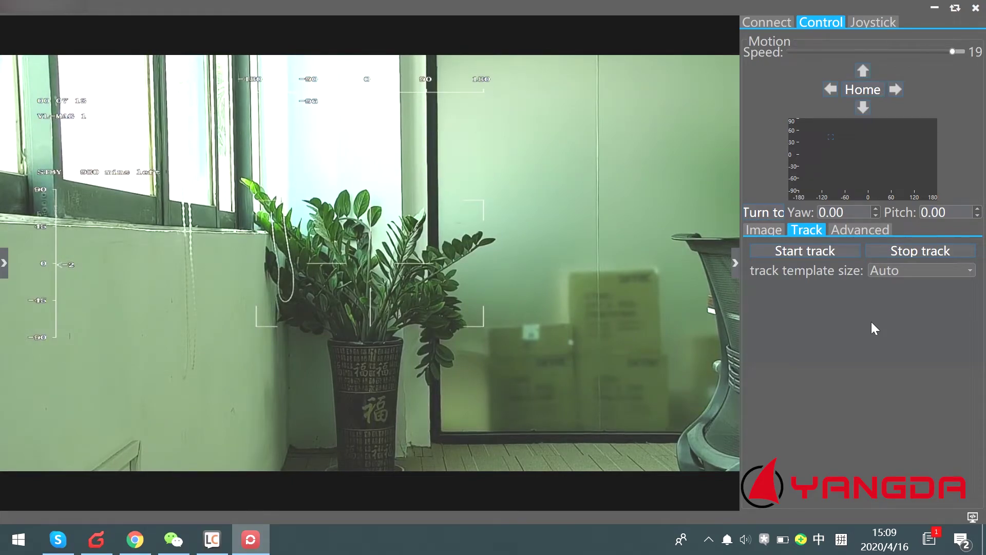
- Start video recording from the Image tab, re-aim the camera, and track the potted plant
left_click(772, 230)
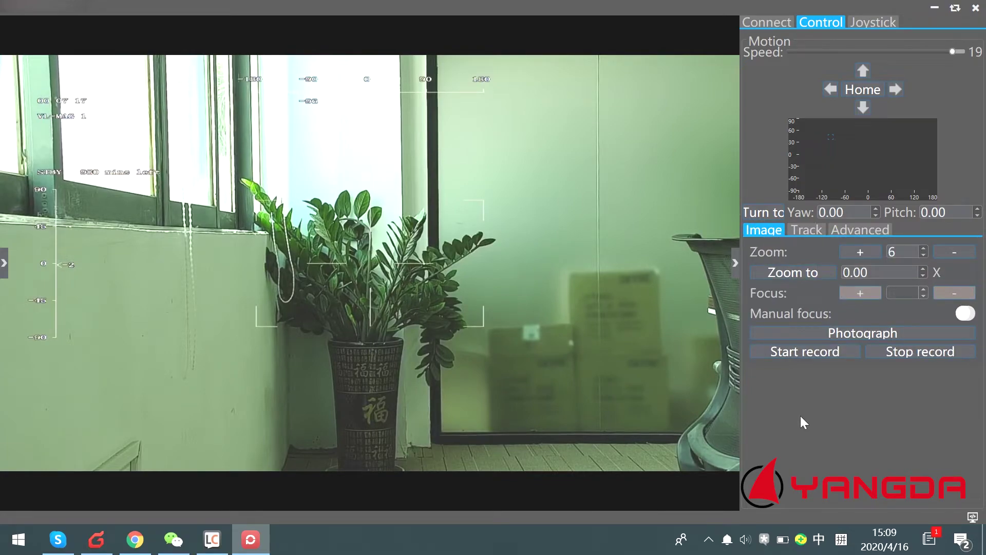
left_click(805, 359)
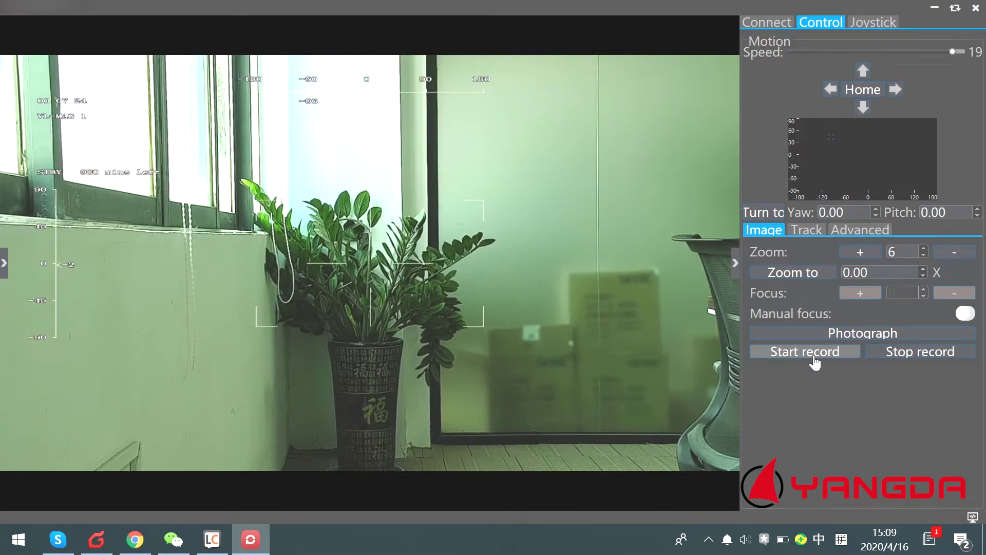
left_click(814, 363)
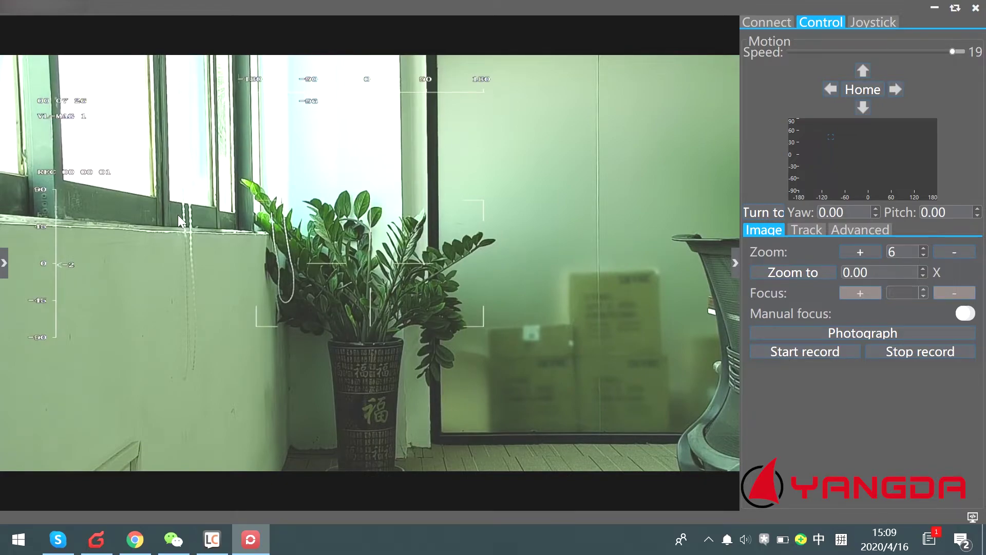
left_click_drag(409, 251, 612, 265)
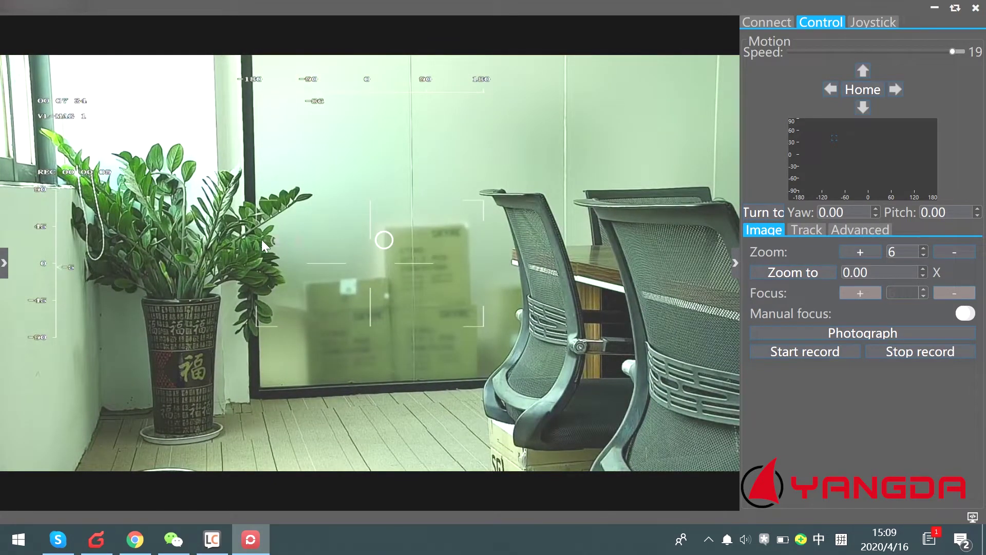
left_click_drag(261, 240, 361, 234)
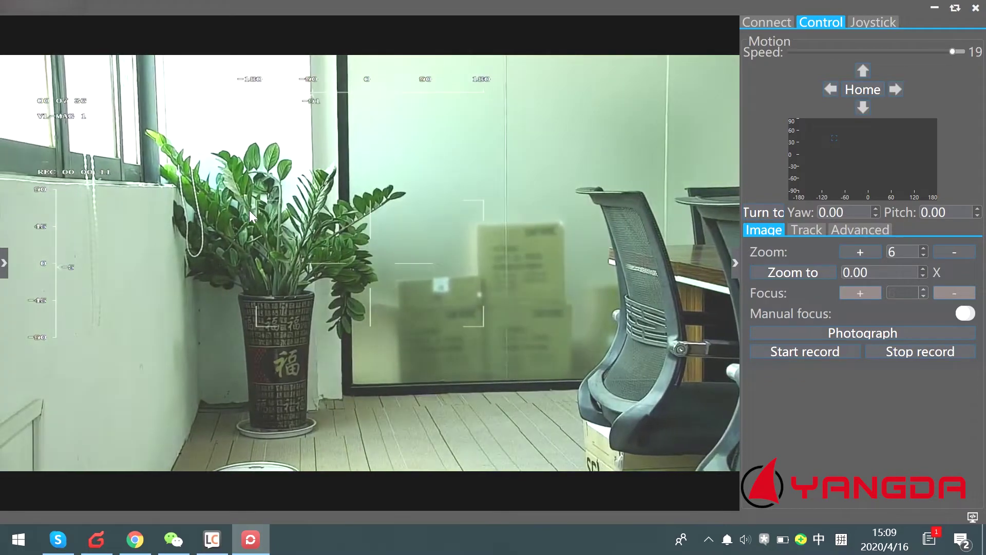
left_click(256, 221)
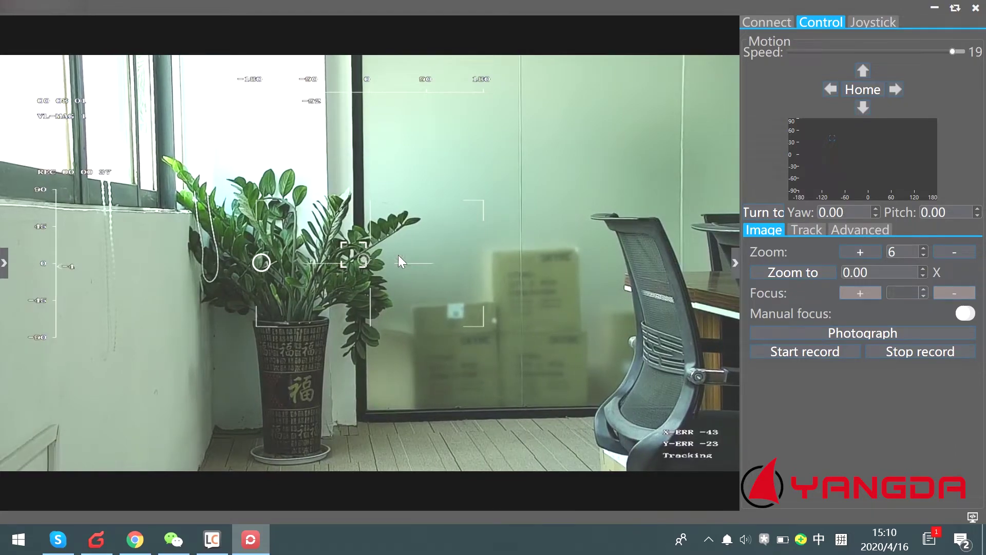
- Stop tracking and recording, pan the camera back toward the plant, and switch to Chrome
left_click(812, 231)
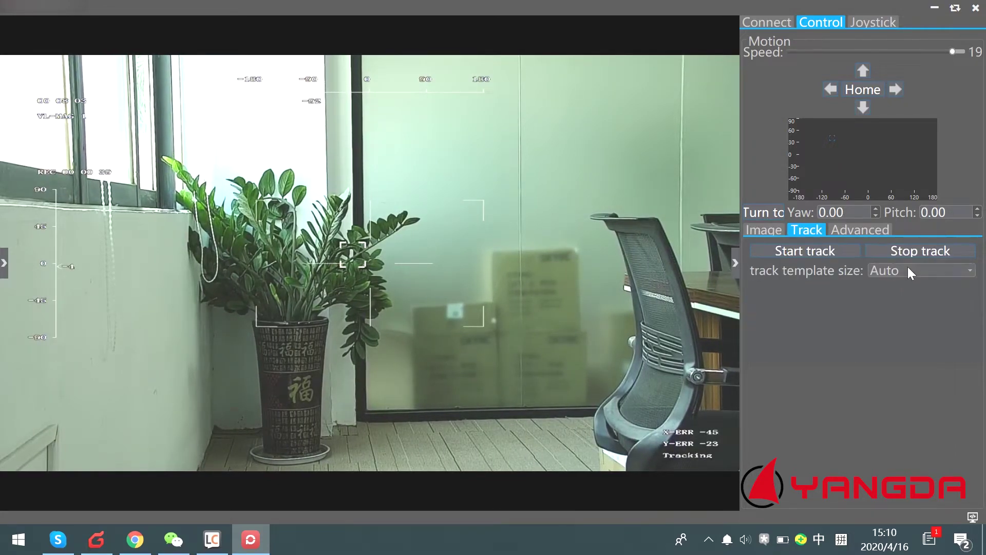
left_click(775, 232)
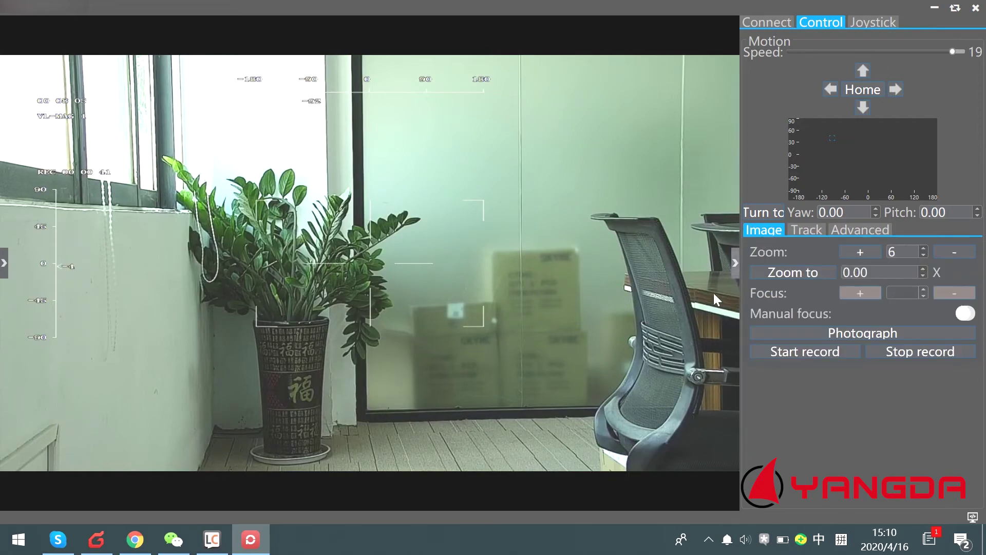
left_click(918, 354)
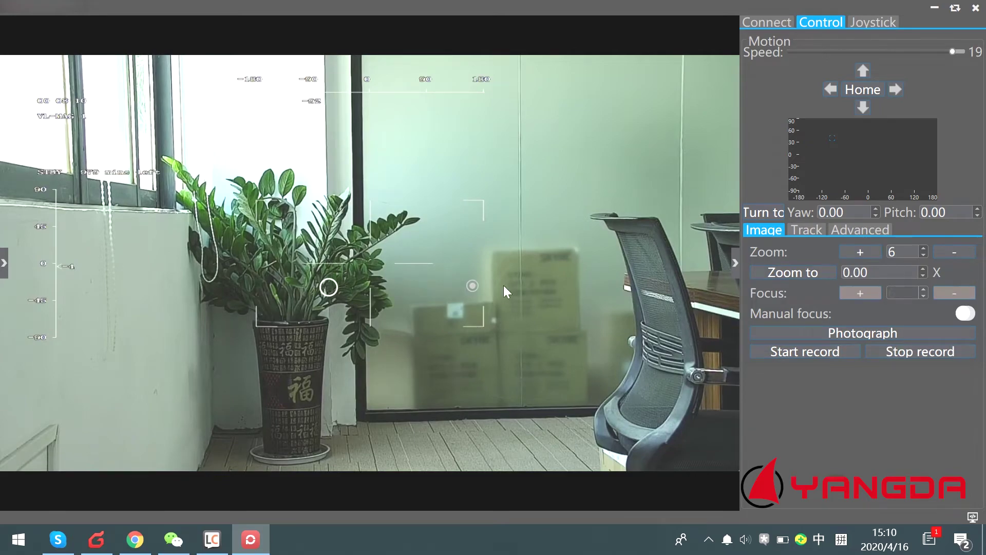
left_click_drag(504, 285, 576, 284)
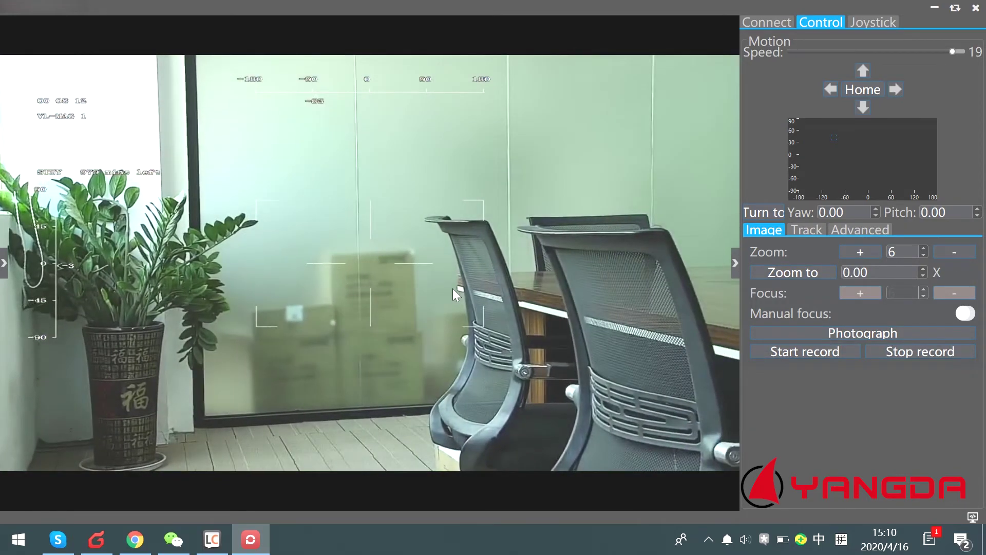
left_click_drag(444, 287, 301, 267)
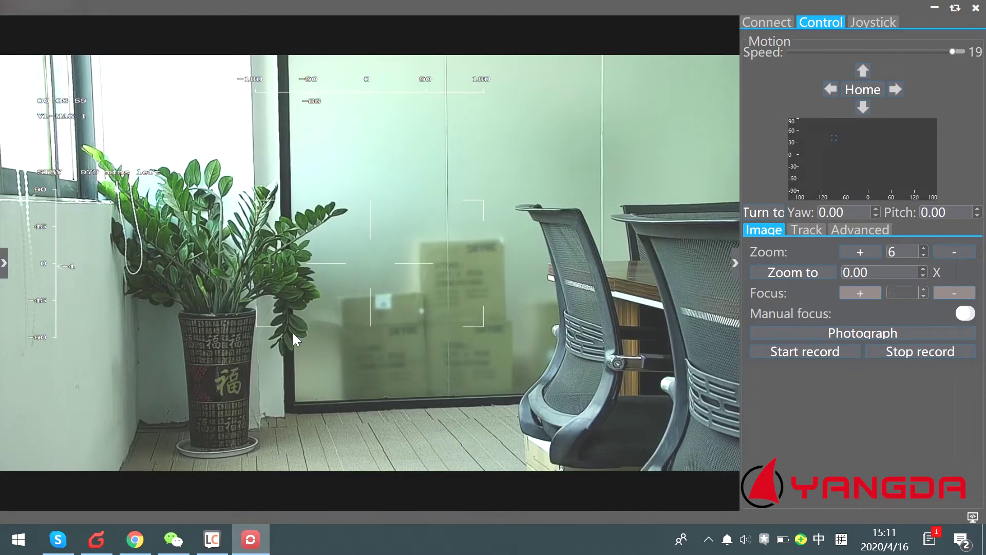
left_click(135, 540)
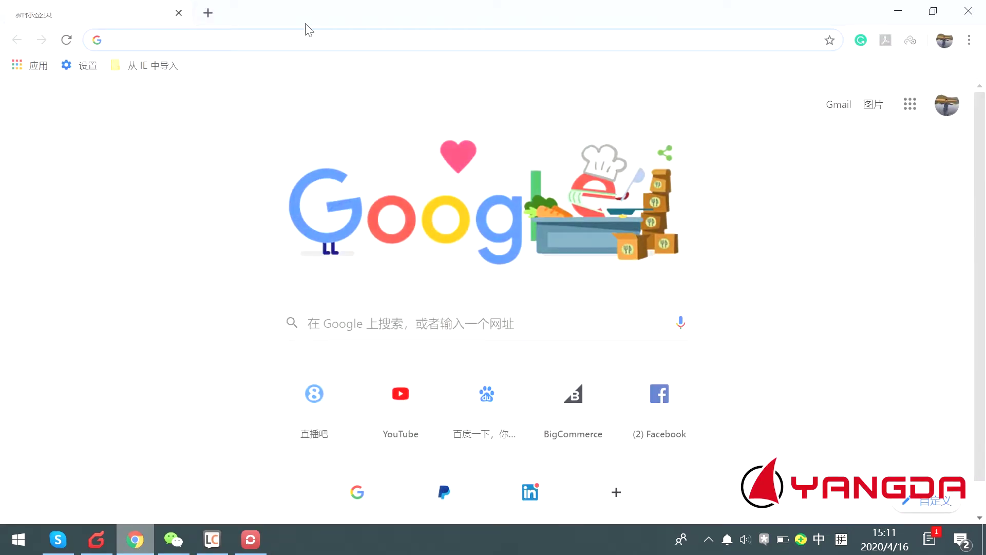
- Load the gimbal's file index at 192.168.2.119/download in Chrome
left_click(289, 39)
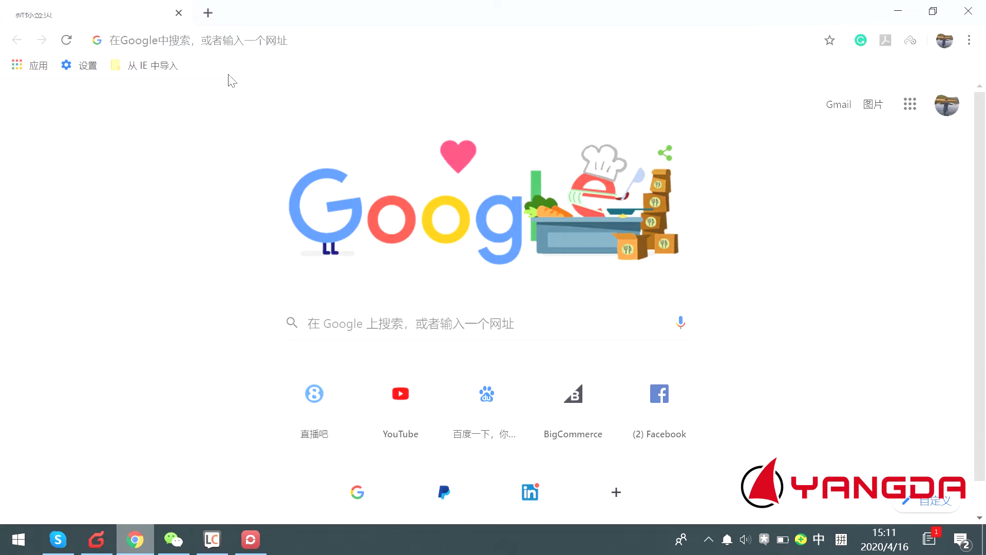
left_click(229, 37)
left_click(174, 362)
left_click(189, 43)
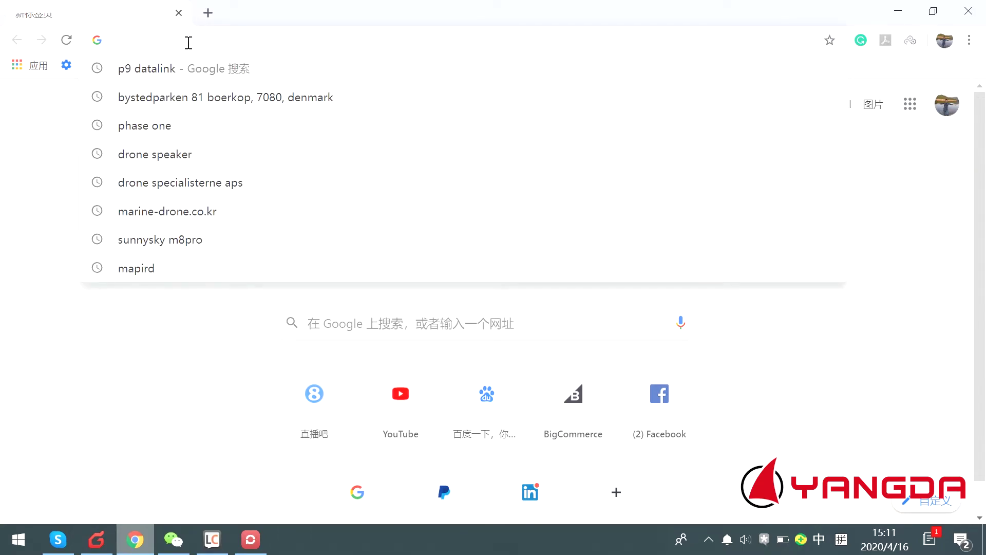
type("192.")
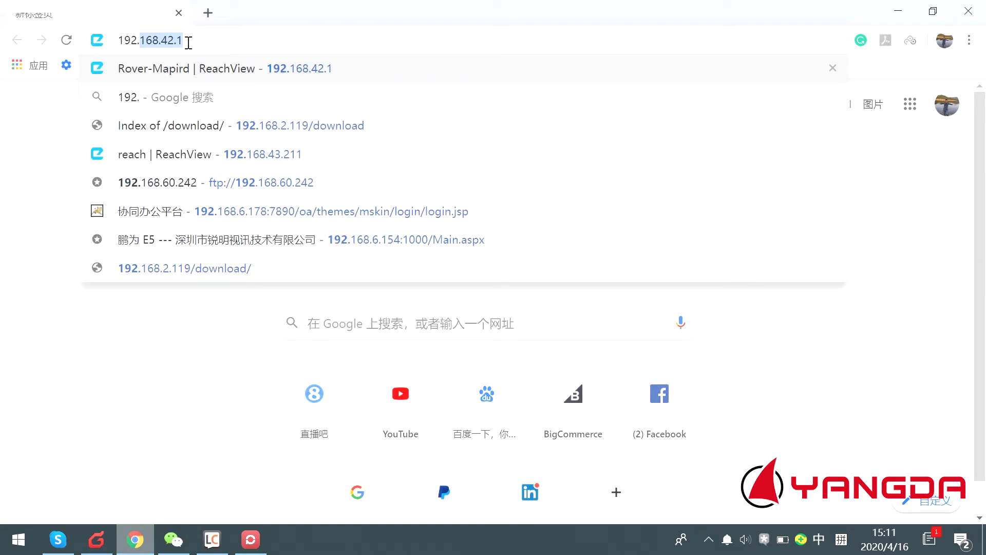
type("168.")
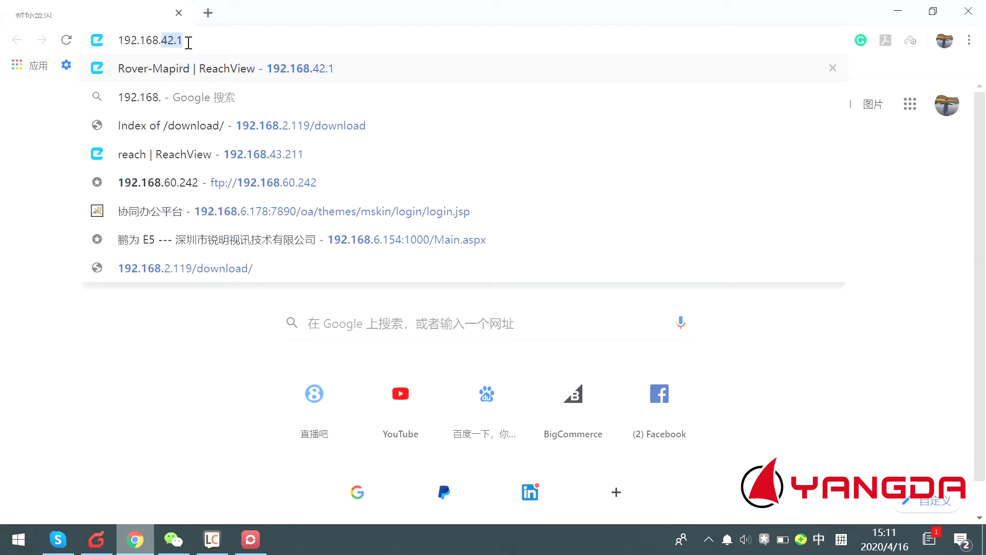
type("2.119")
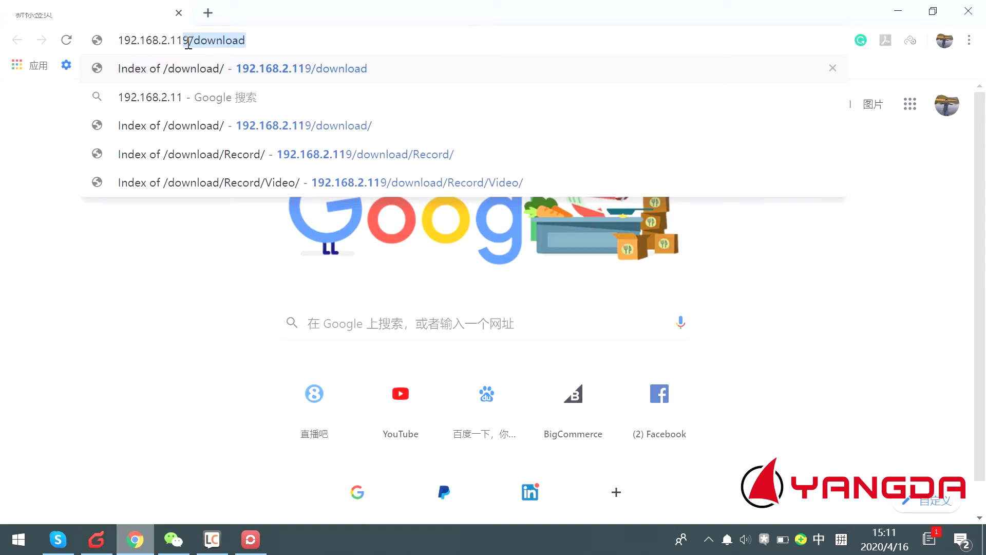
type("/")
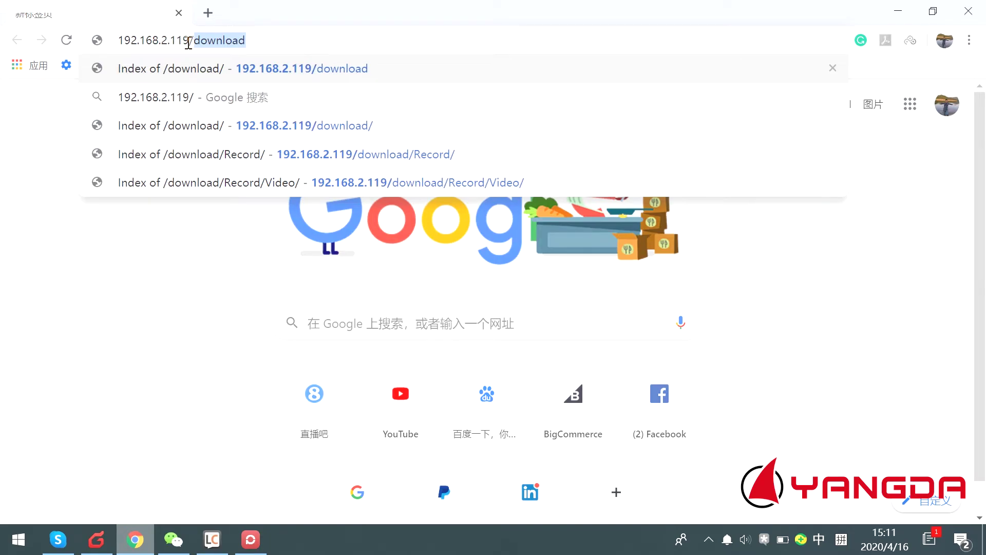
type("do")
key("shift")
type("w")
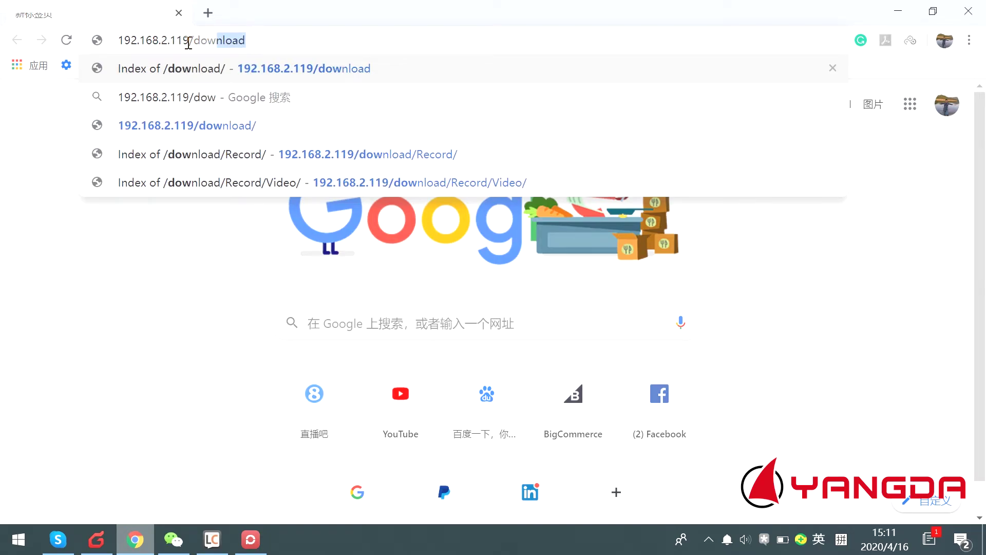
type("nload")
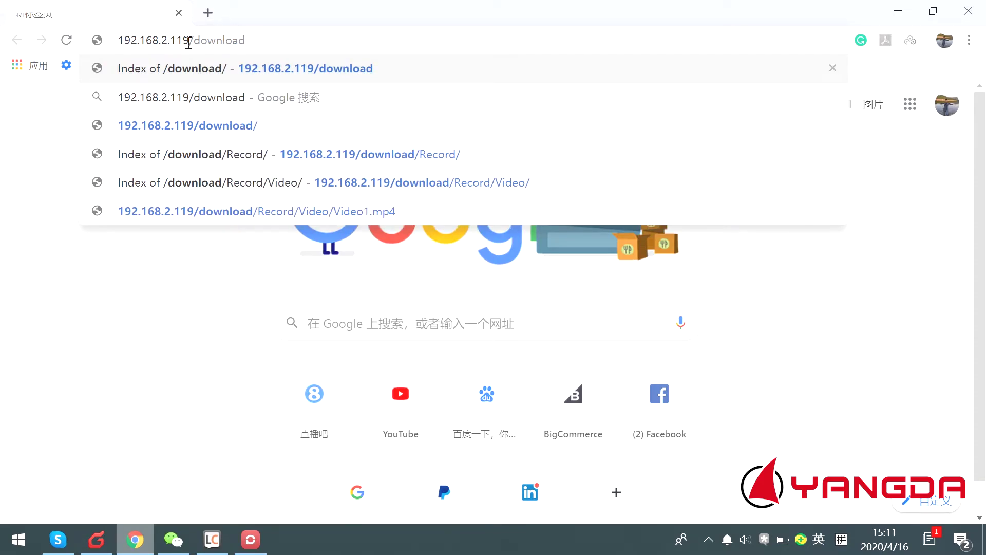
key("Return")
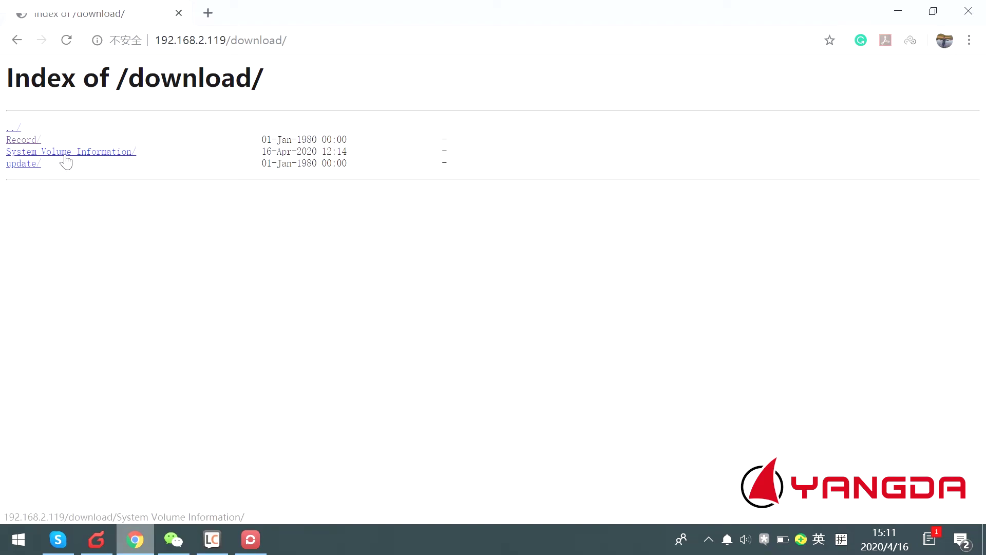
- Browse Record, peek at Picture, then open Video and play Video5.mp4 in the browser
left_click(32, 145)
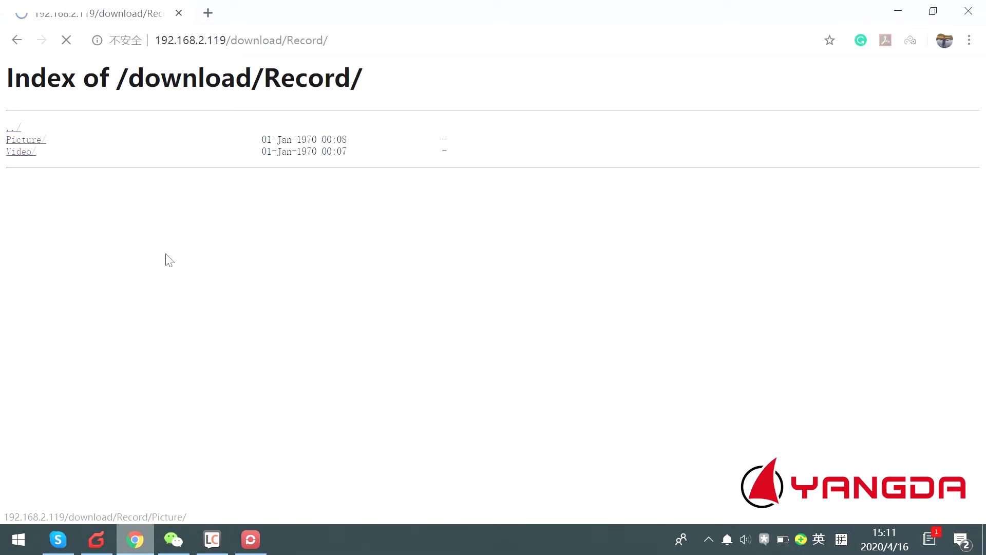
left_click(39, 142)
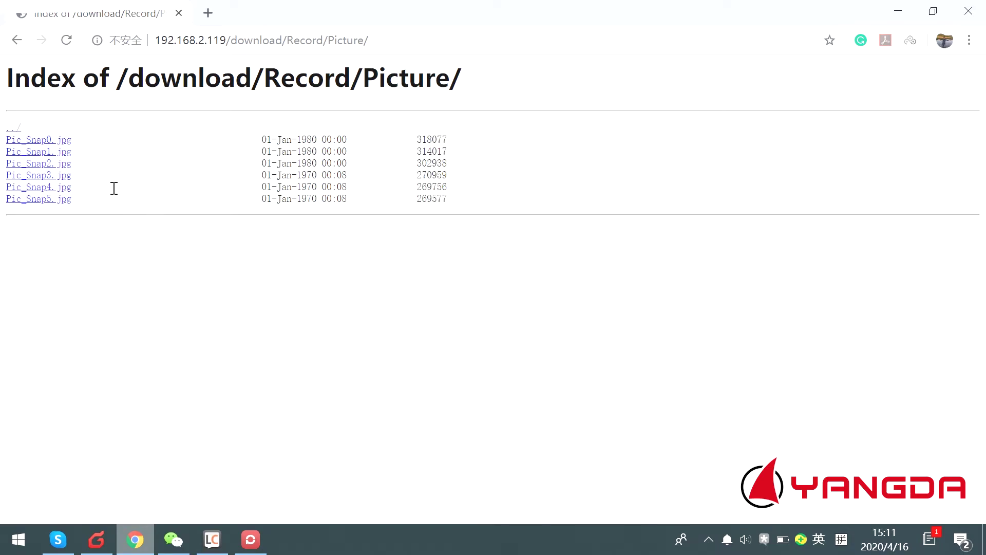
left_click(17, 40)
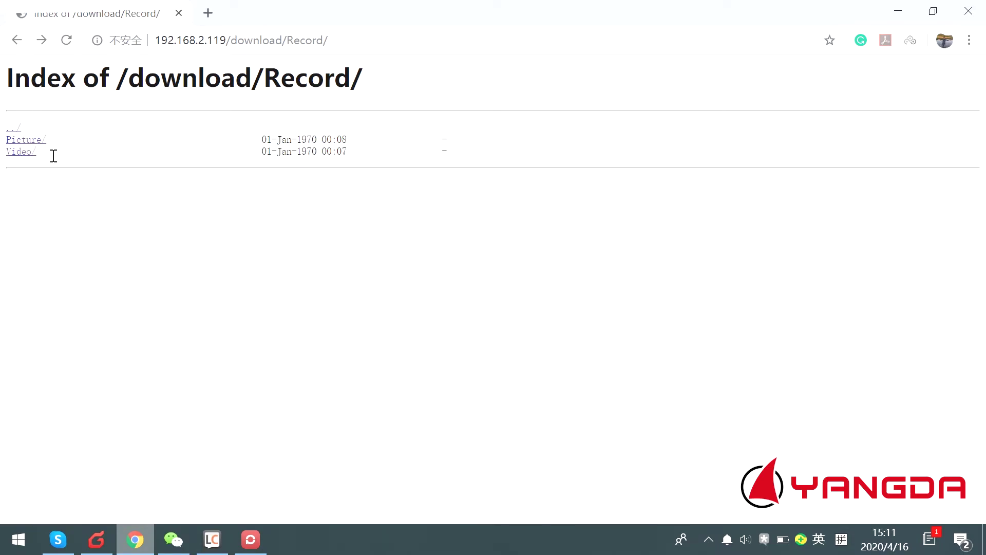
left_click(24, 152)
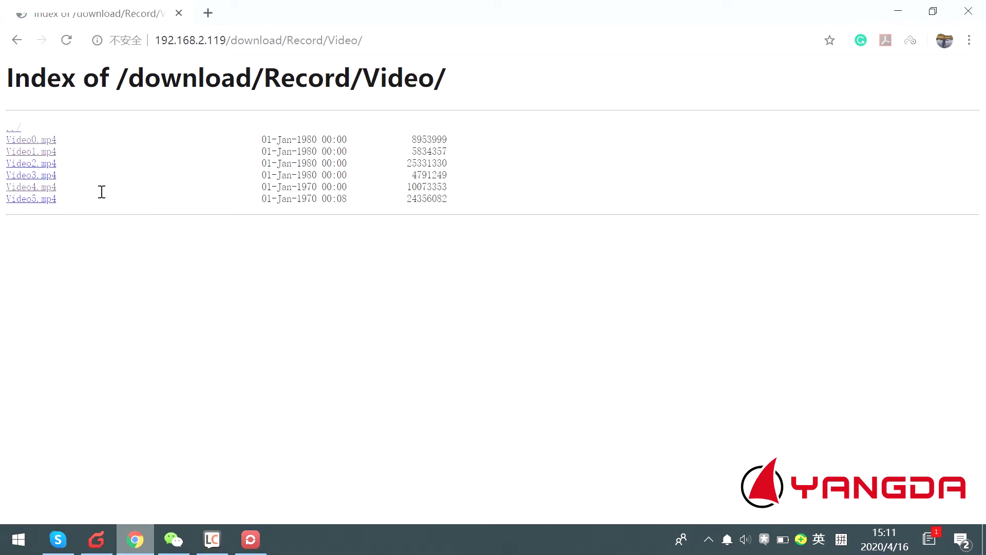
left_click(47, 205)
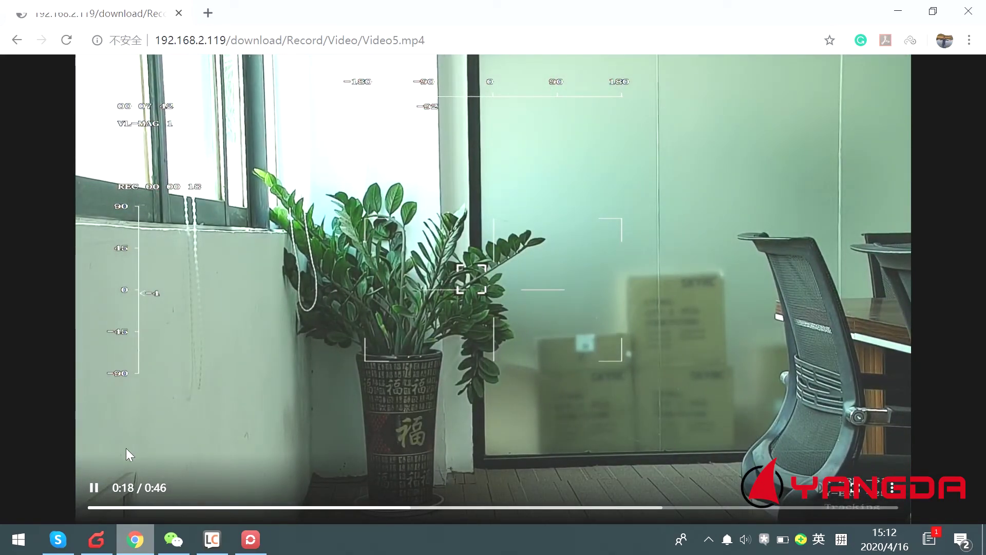
- Pause Video5 at 0:19, save it as Video5.mp4 to the Desktop, and reveal the desktop
left_click(94, 488)
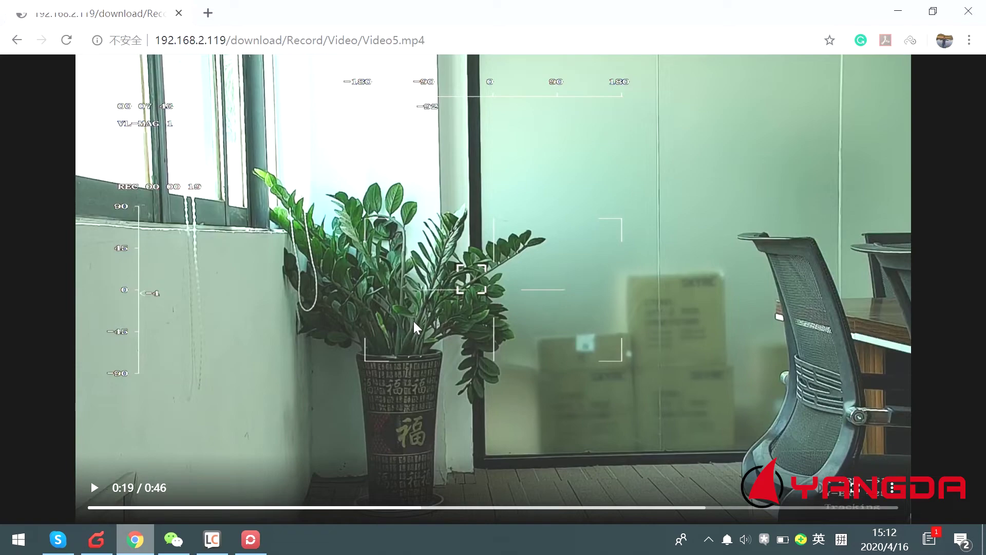
right_click(357, 223)
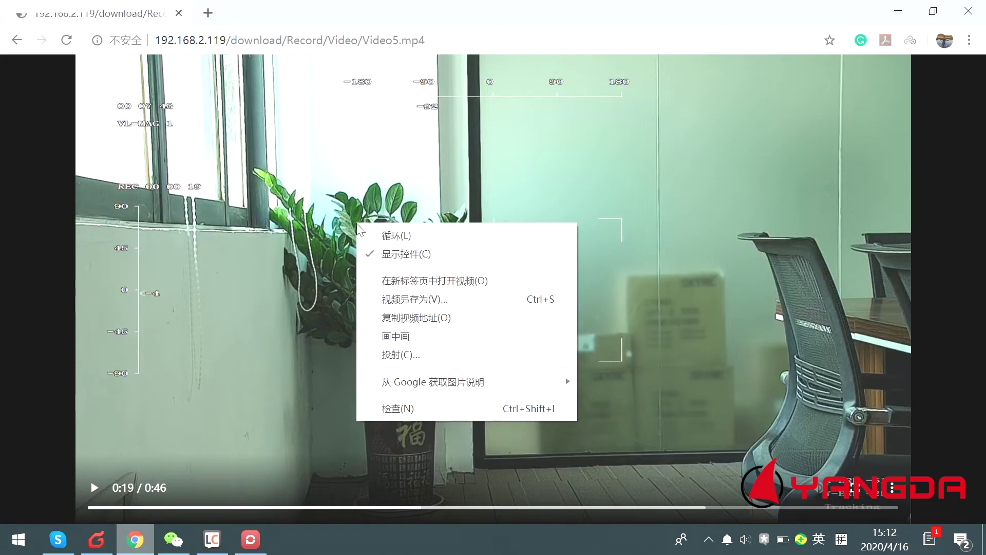
left_click(430, 303)
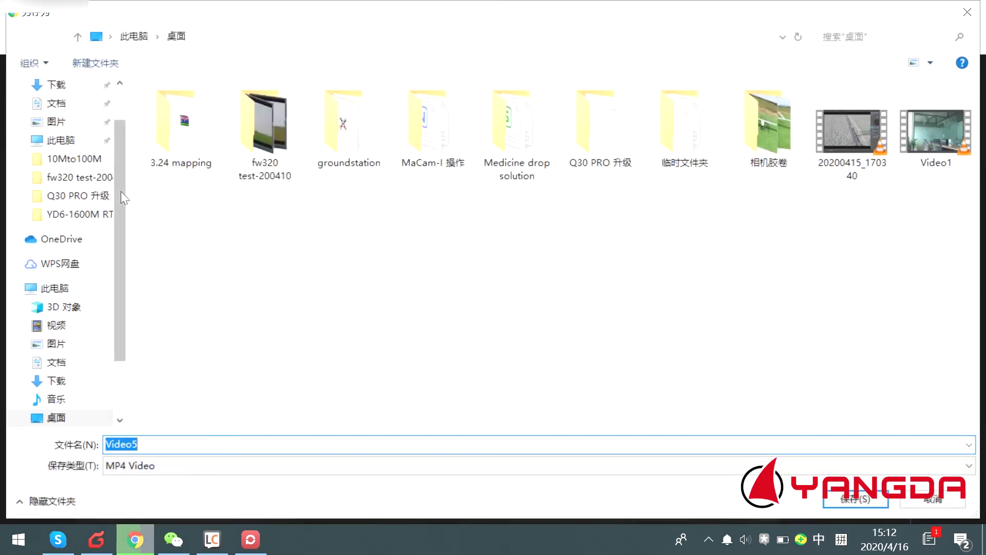
left_click(61, 117)
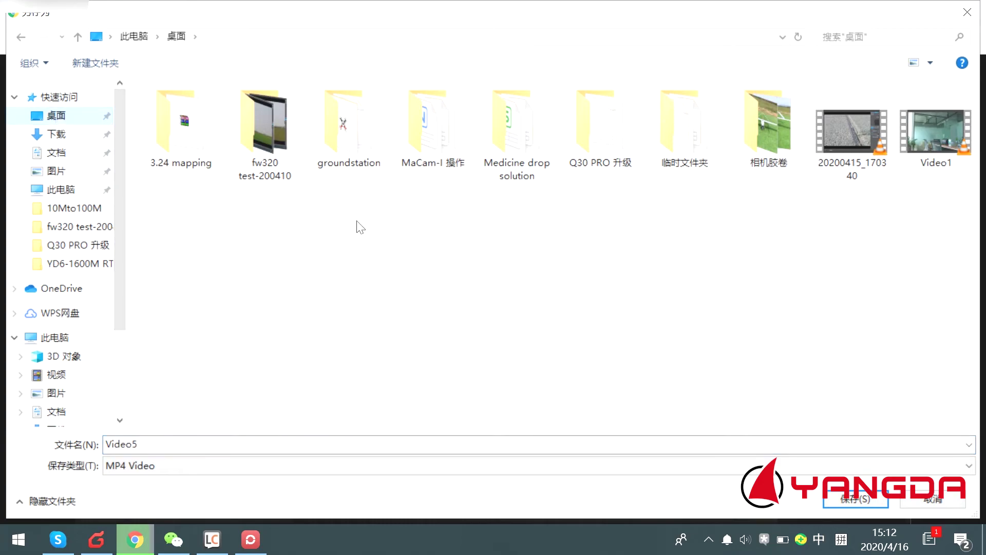
left_click(848, 501)
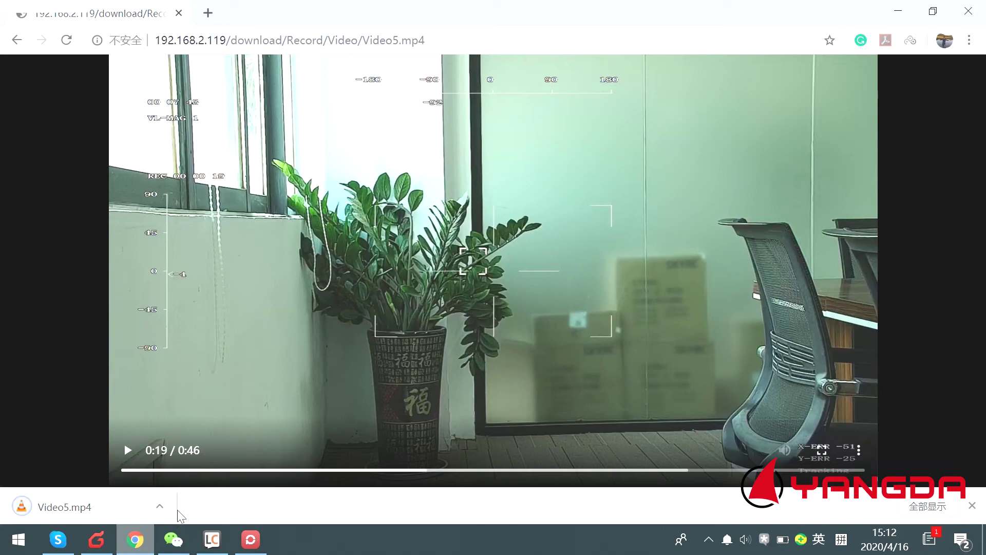
left_click(972, 506)
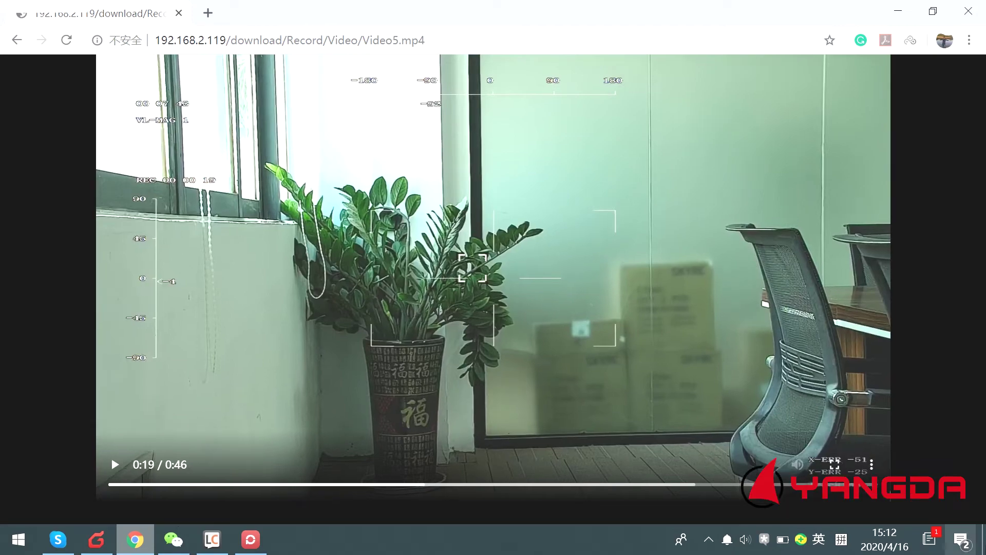
key("super+d")
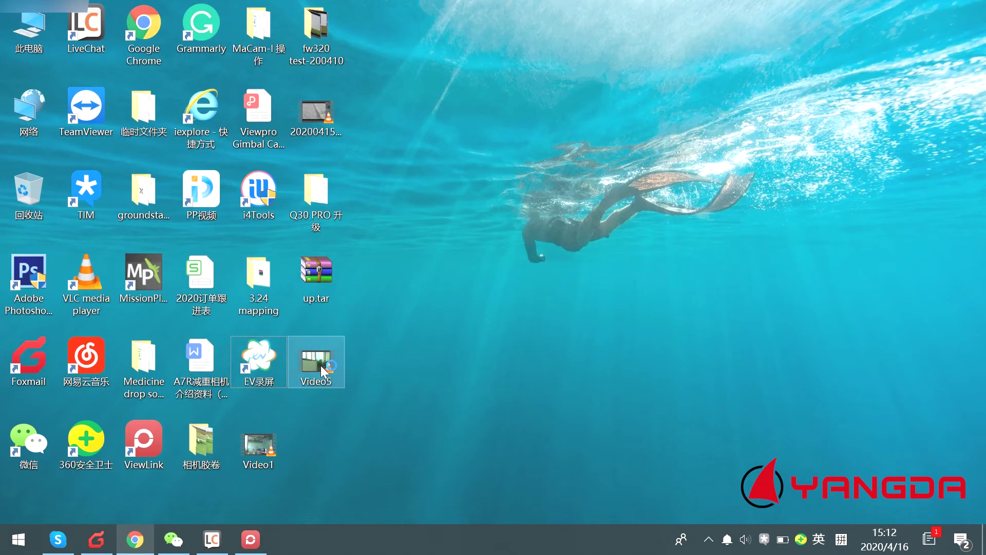
double_click(320, 365)
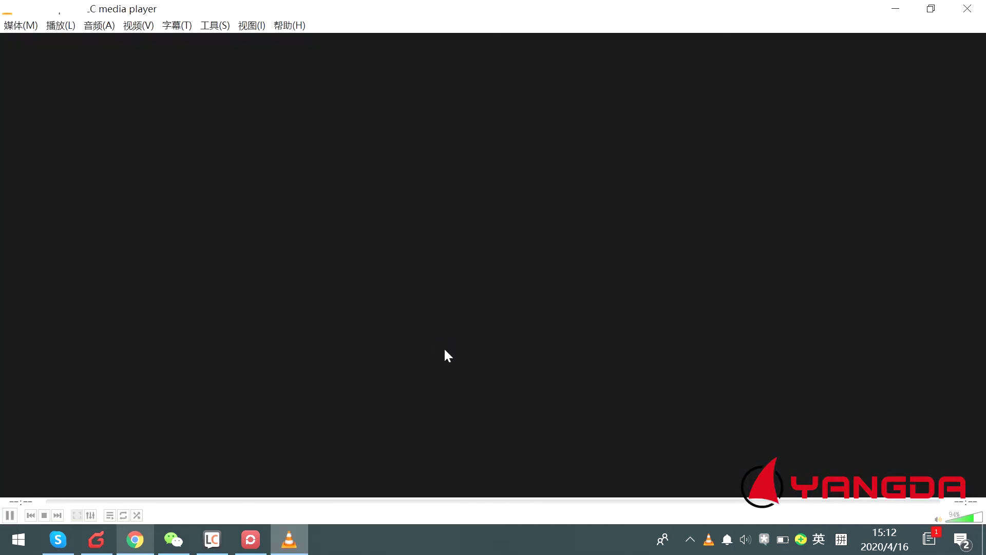
left_click_drag(124, 504, 298, 504)
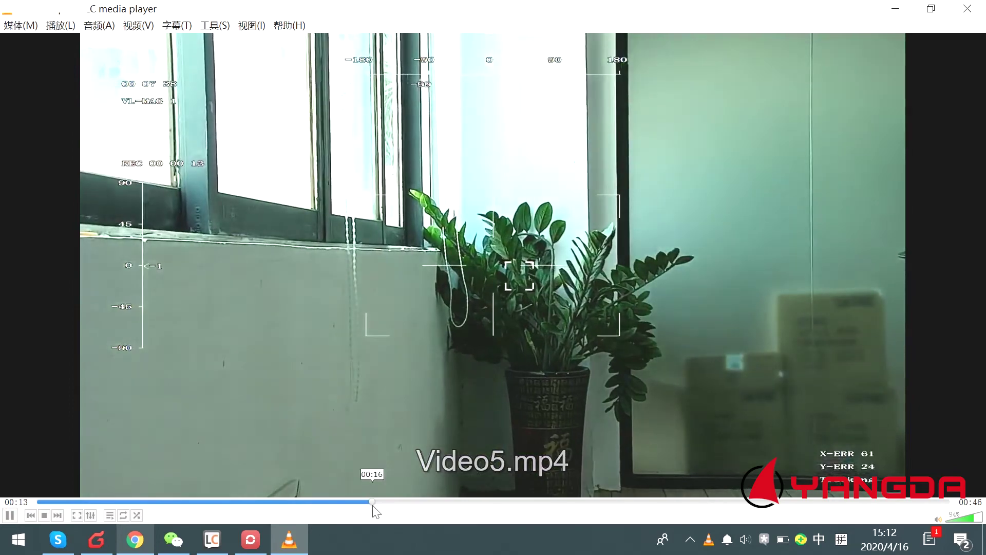
left_click(436, 502)
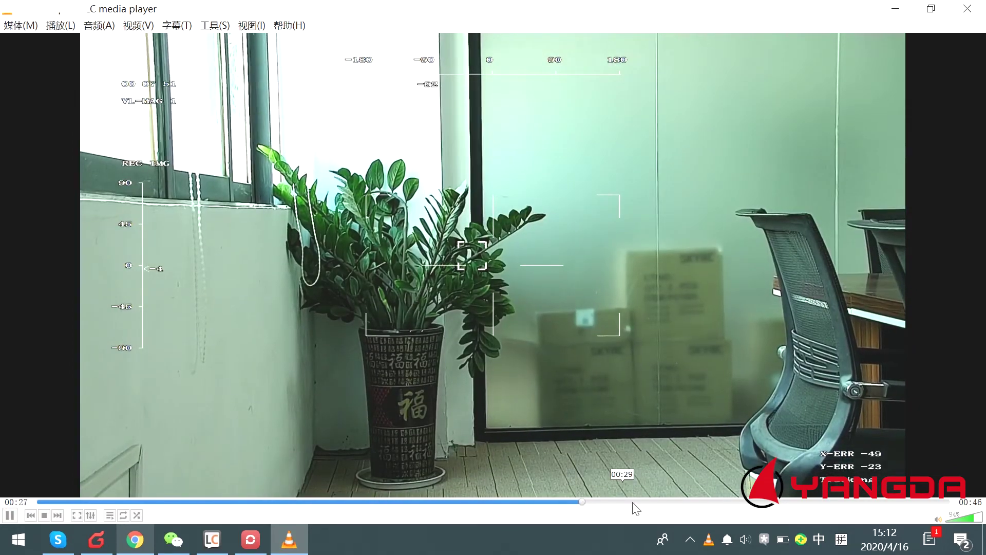
left_click(647, 502)
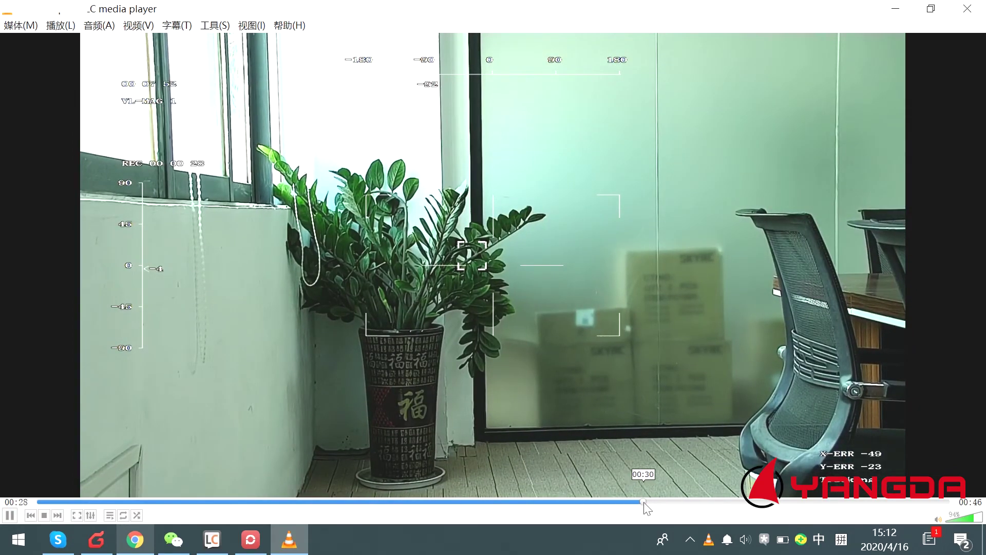
left_click(690, 503)
left_click(753, 503)
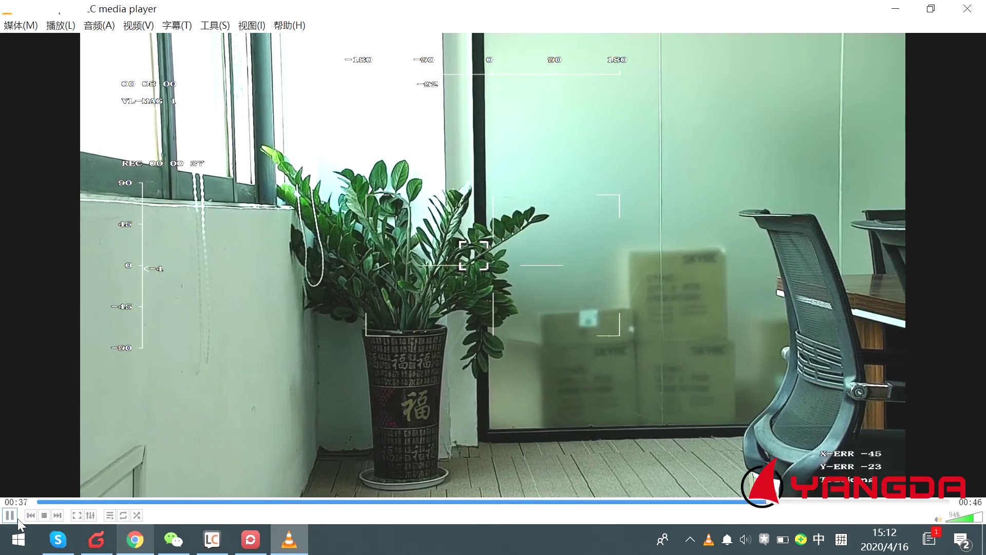
left_click(16, 518)
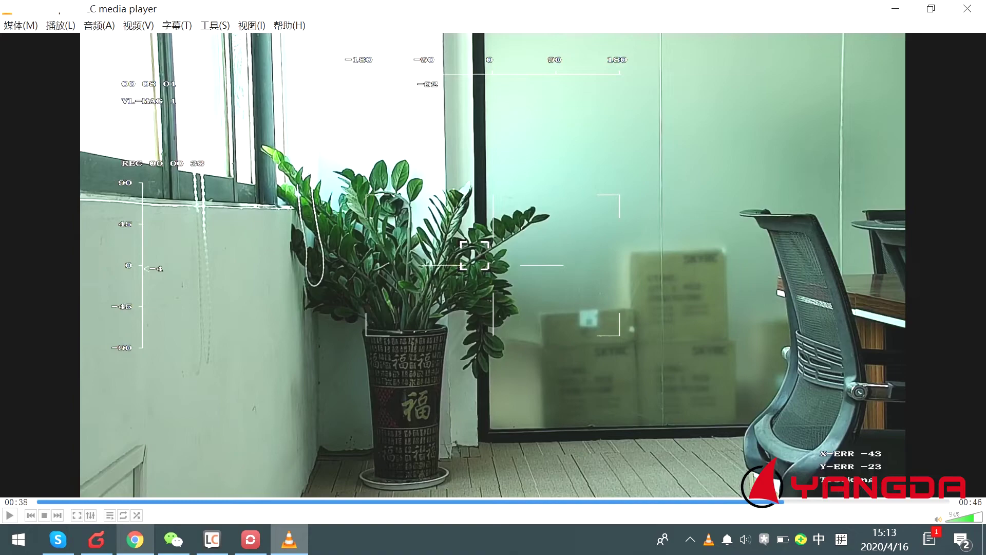
left_click(968, 9)
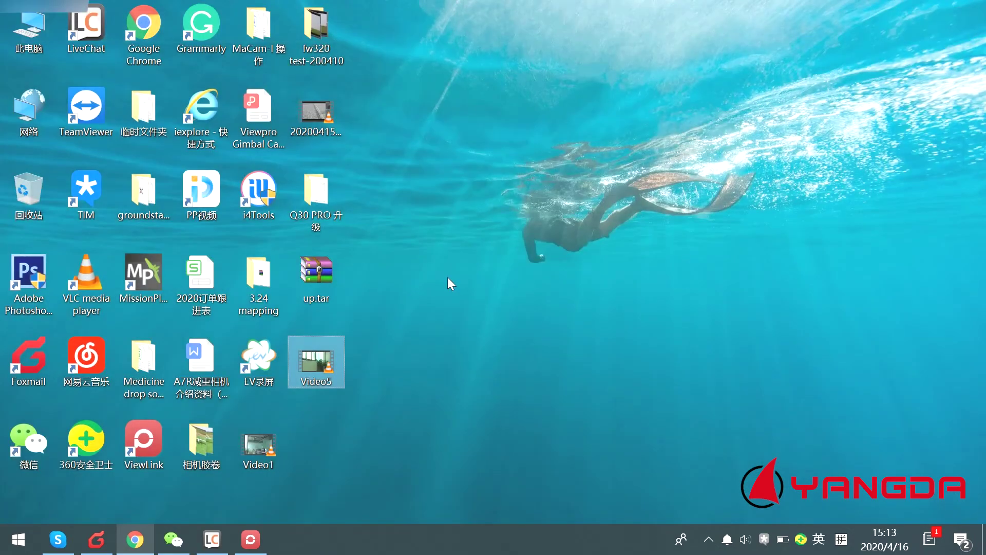
- Restore the ViewLink gimbal window and show its Advanced tab with follow, motor, defog and EO Dzoom options
left_click(266, 534)
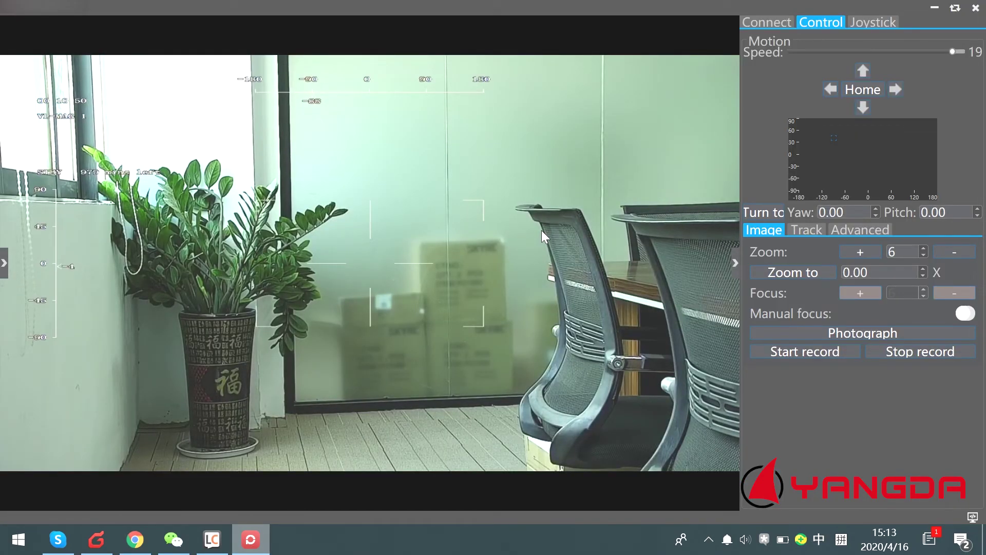
left_click(847, 231)
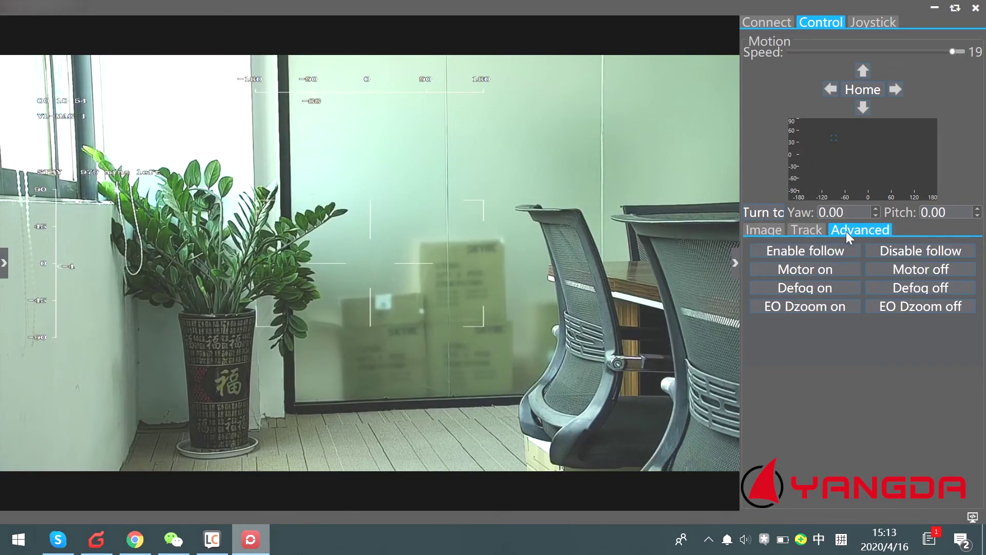